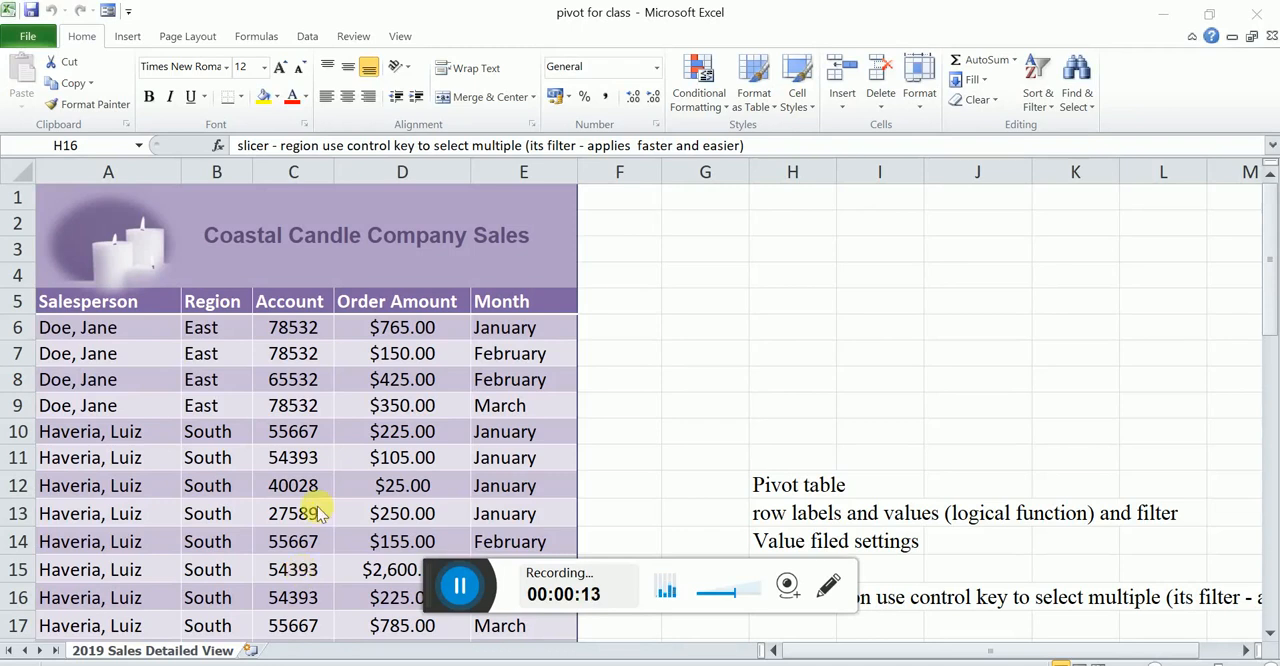
- Create a PivotTable on a new worksheet from the whole sales table, from the Salesperson header through the Month column in row 45
click(110, 337)
key(Up)
key(shift+Right)
key(shift+Right)
key(shift+Right)
key(shift+Right)
key(shift+Down)
key(shift+Down)
key(shift+Down)
key(shift+Down)
key(shift+Down)
key(shift+Down)
key(shift+Down)
key(shift+Down)
key(shift+Down)
key(shift+Down)
key(shift+Down)
key(shift+Down)
key(shift+Down)
key(shift+Down)
key(shift+Down)
key(shift+Down)
key(shift+Down)
key(shift+Down)
key(shift+Down)
key(shift+Down)
key(shift+Down)
key(shift+Down)
key(shift+Down)
key(shift+Down)
key(shift+Down)
key(shift+Down)
key(shift+Down)
key(shift+Down)
key(shift+Down)
key(shift+Down)
key(shift+Down)
key(shift+Down)
key(shift+Down)
key(shift+Down)
key(shift+Down)
key(shift+Down)
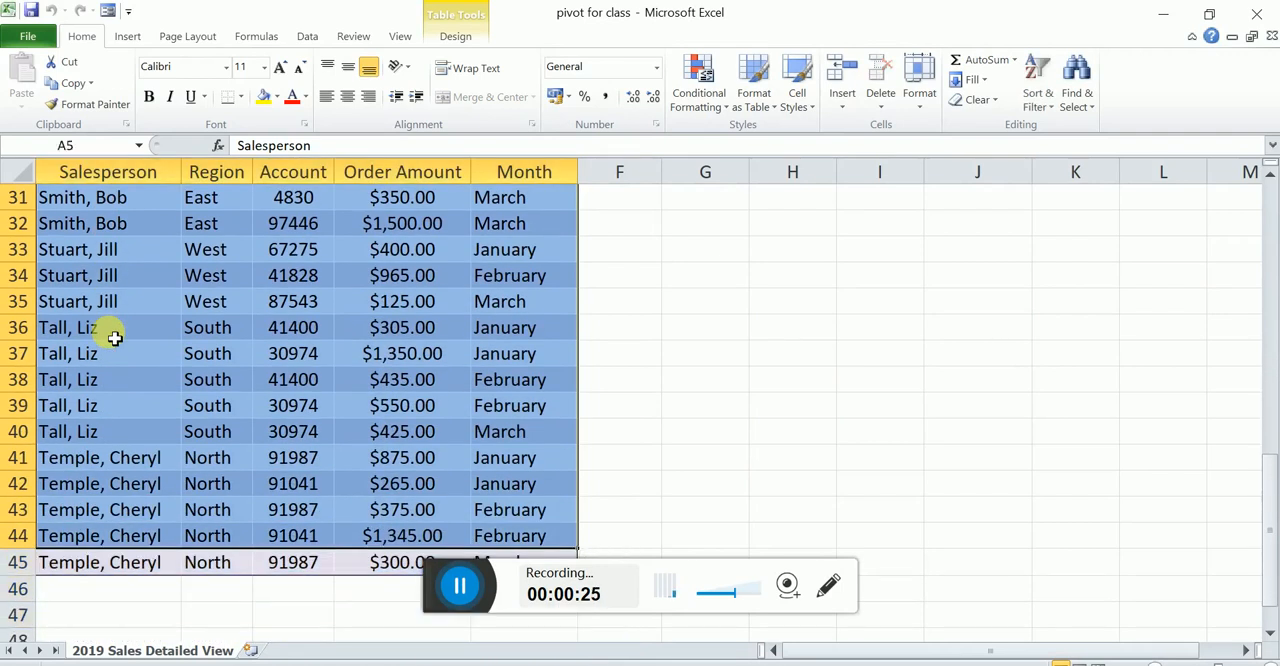
key(shift+Down)
click(118, 38)
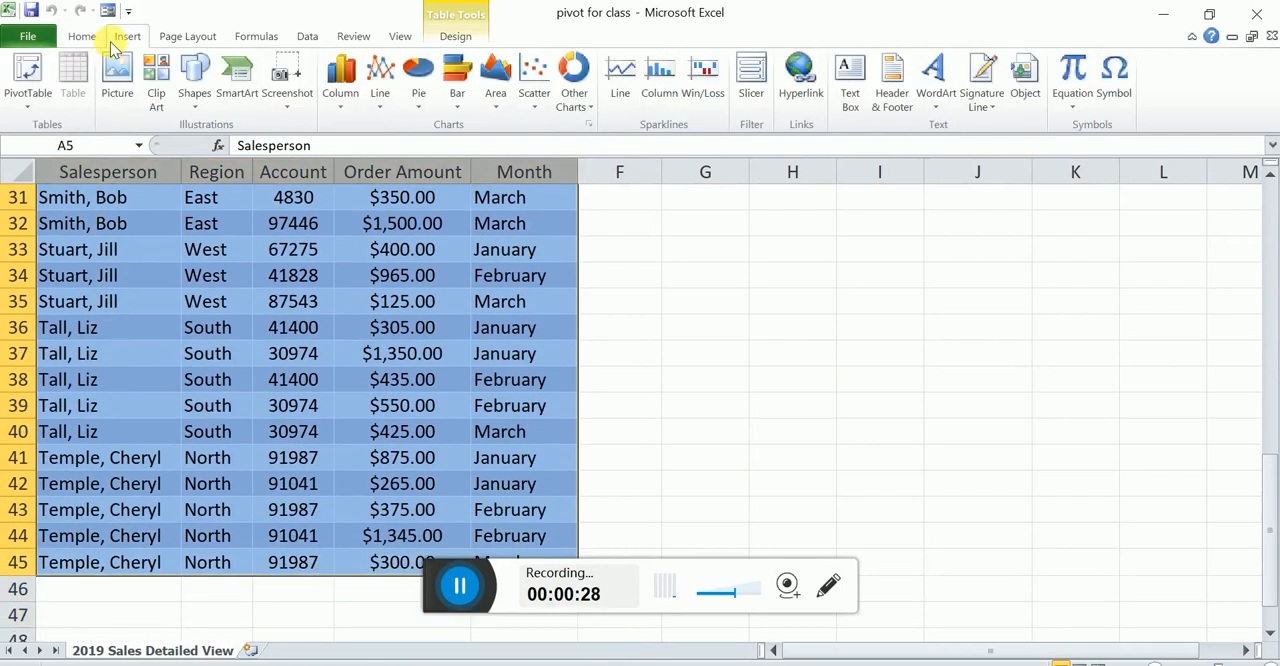
click(24, 80)
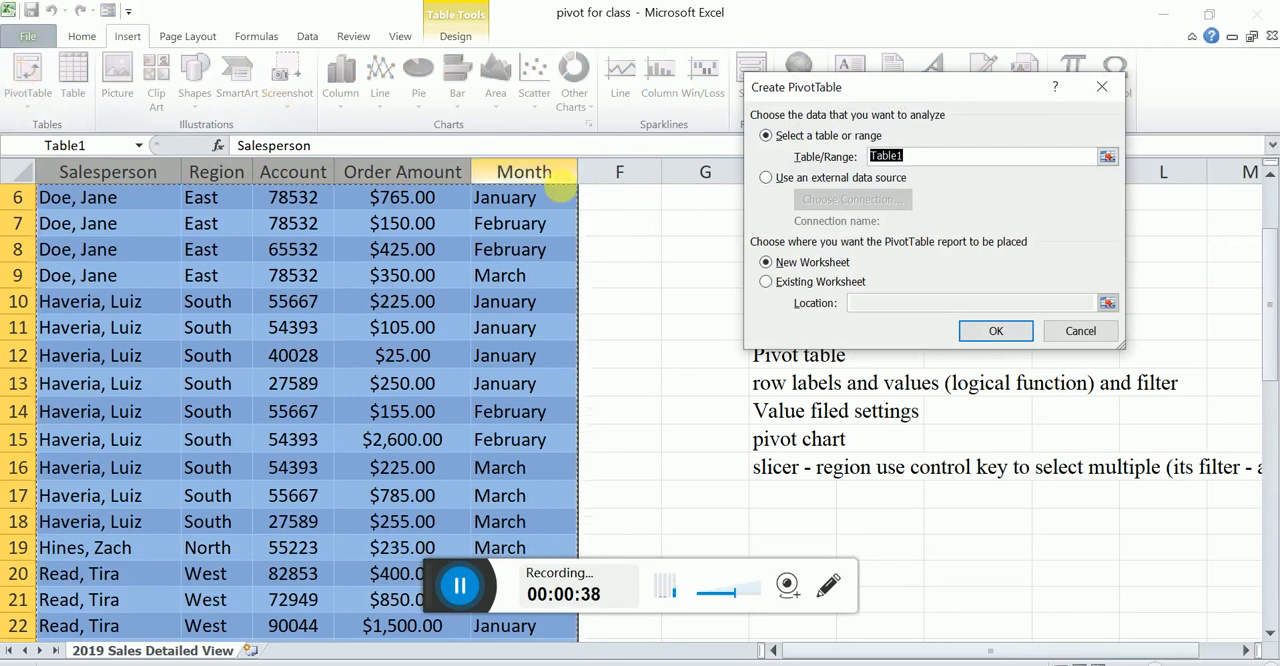
click(970, 332)
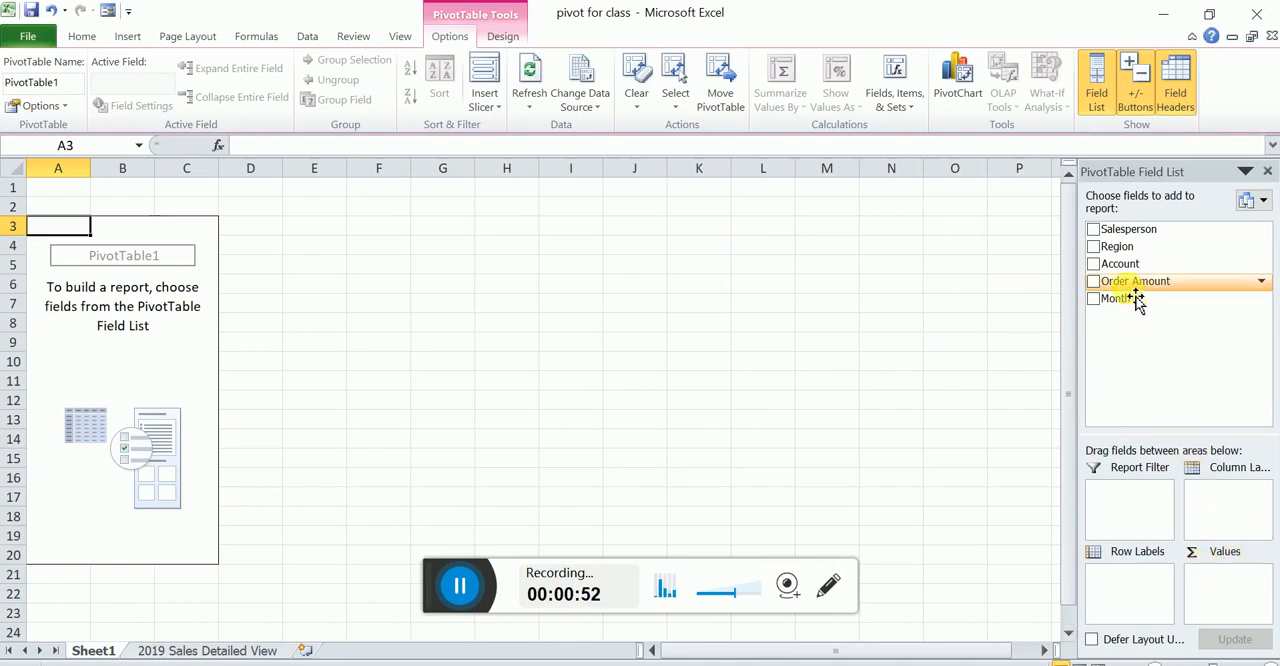
- Build the pivot table with Salesperson as row labels, Month as column labels and the sum of Order Amount as values
drag(1136, 285, 1230, 578)
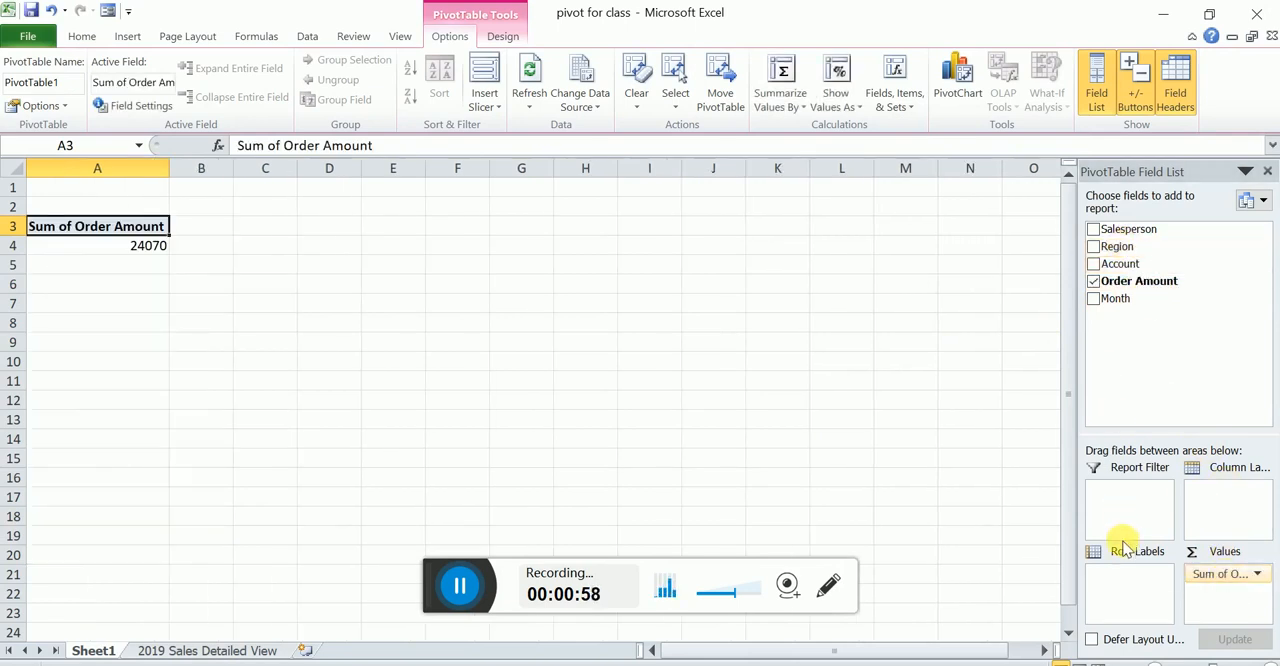
drag(1137, 232, 1131, 591)
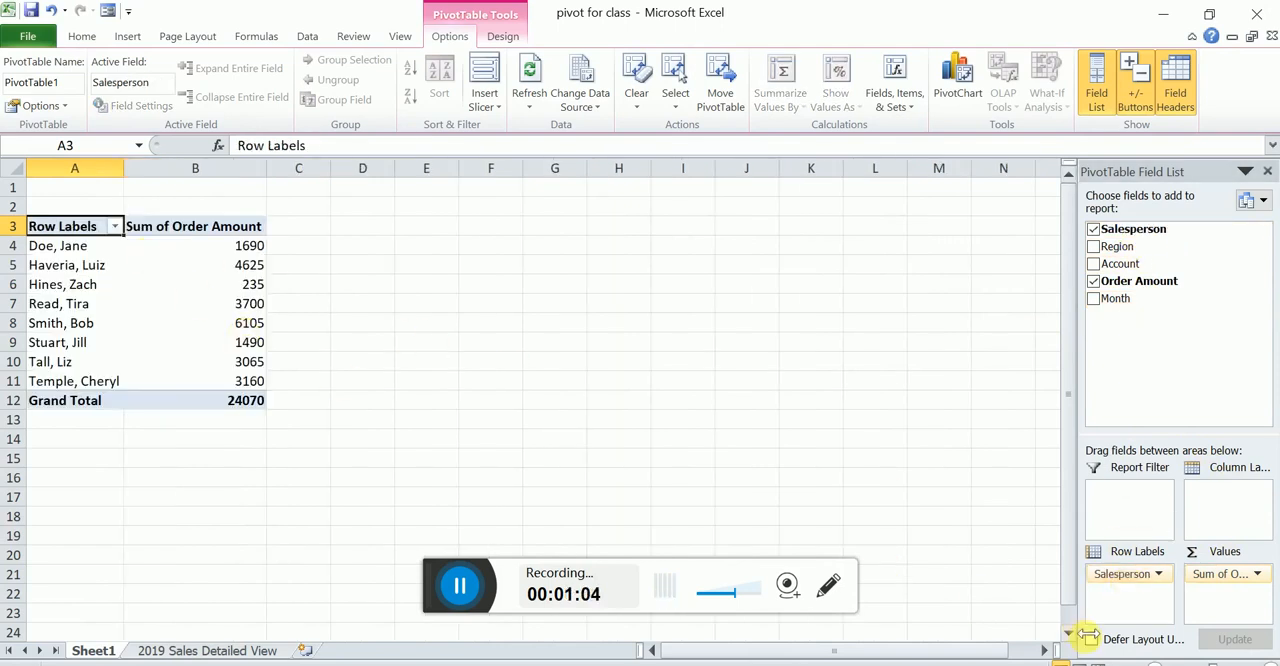
ctrl+scroll(530, 400, up, 2)
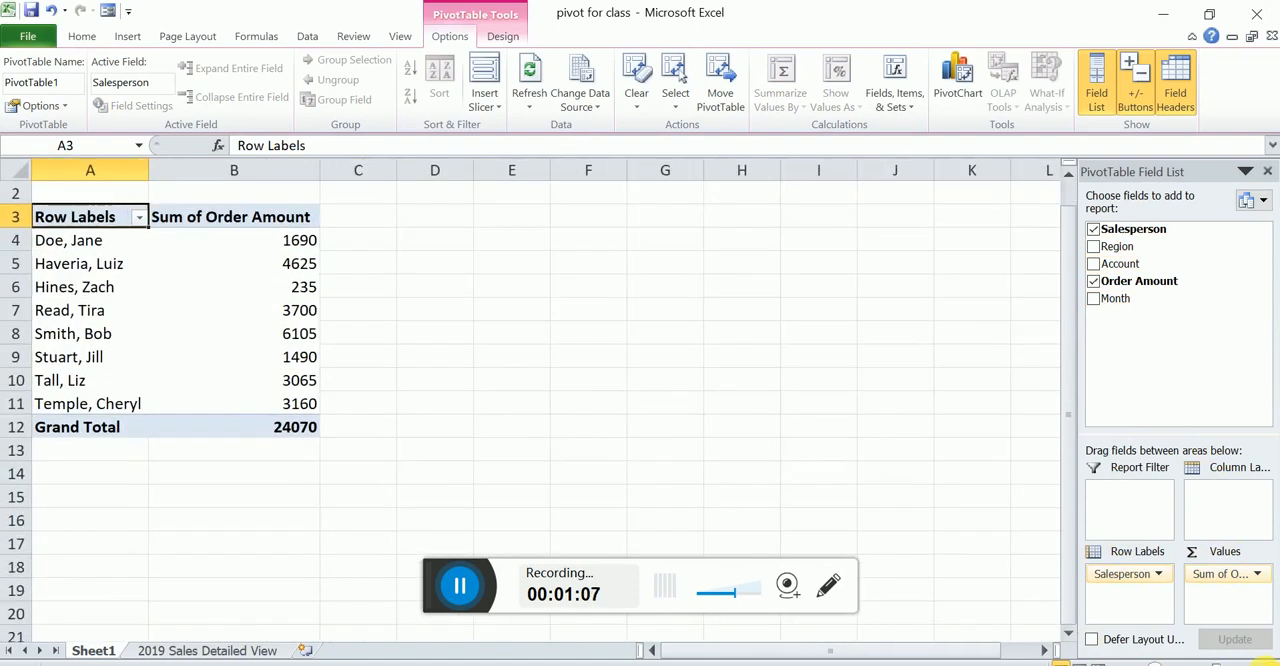
ctrl+scroll(530, 400, up, 1)
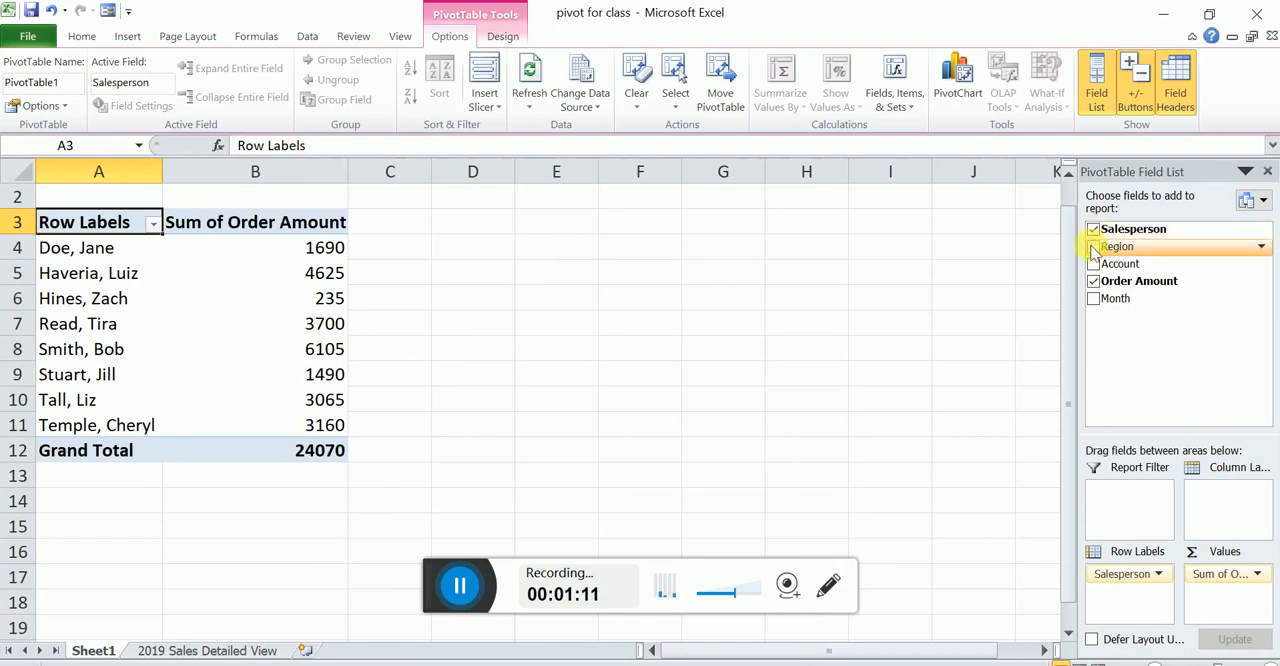
drag(1128, 299, 1237, 503)
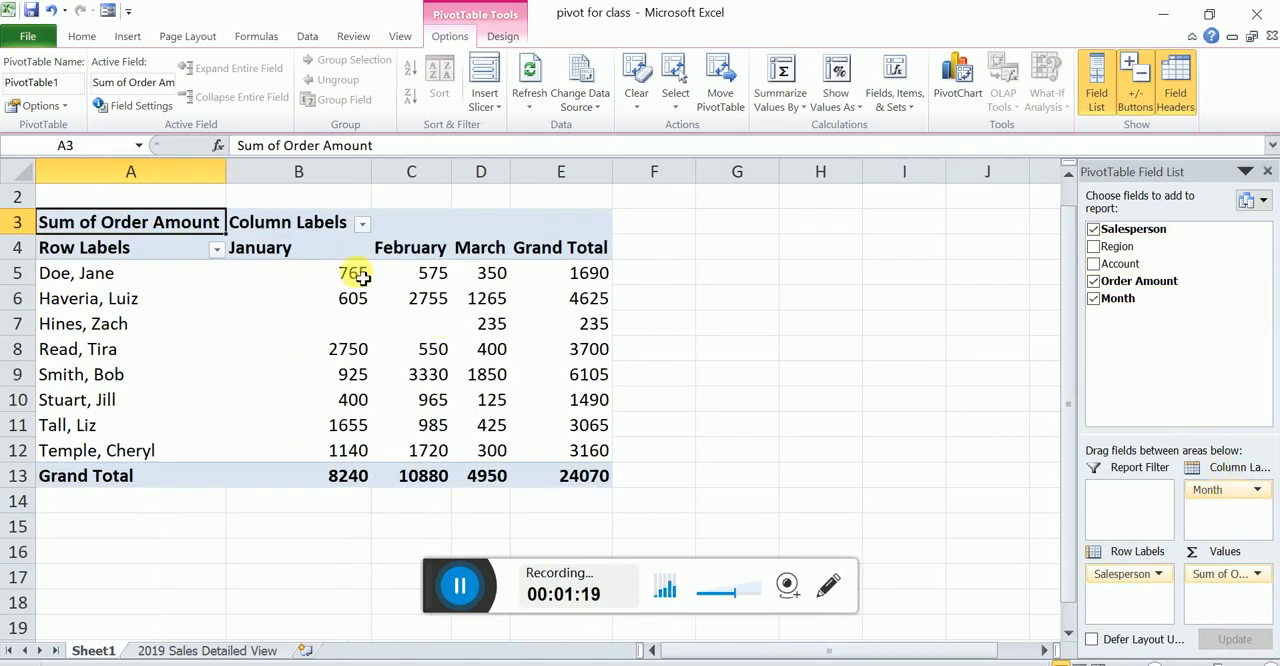
click(460, 586)
click(410, 588)
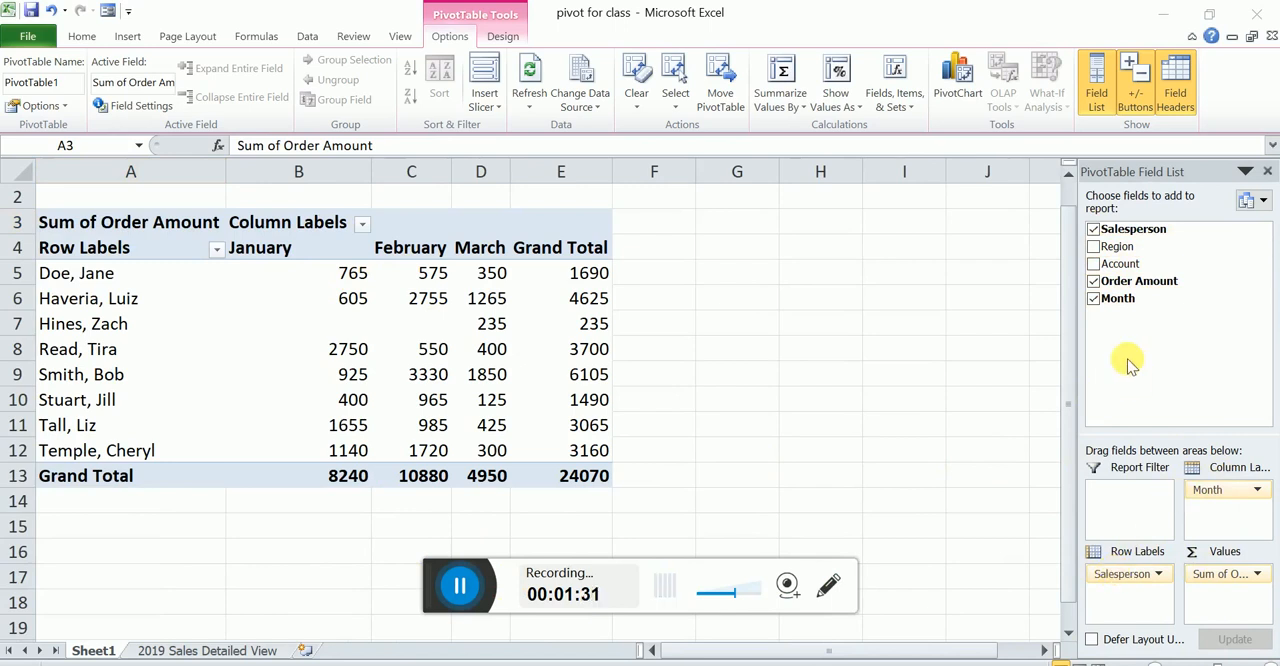
- Replace the Salesperson field with Region in the pivot table's row labels
click(1116, 581)
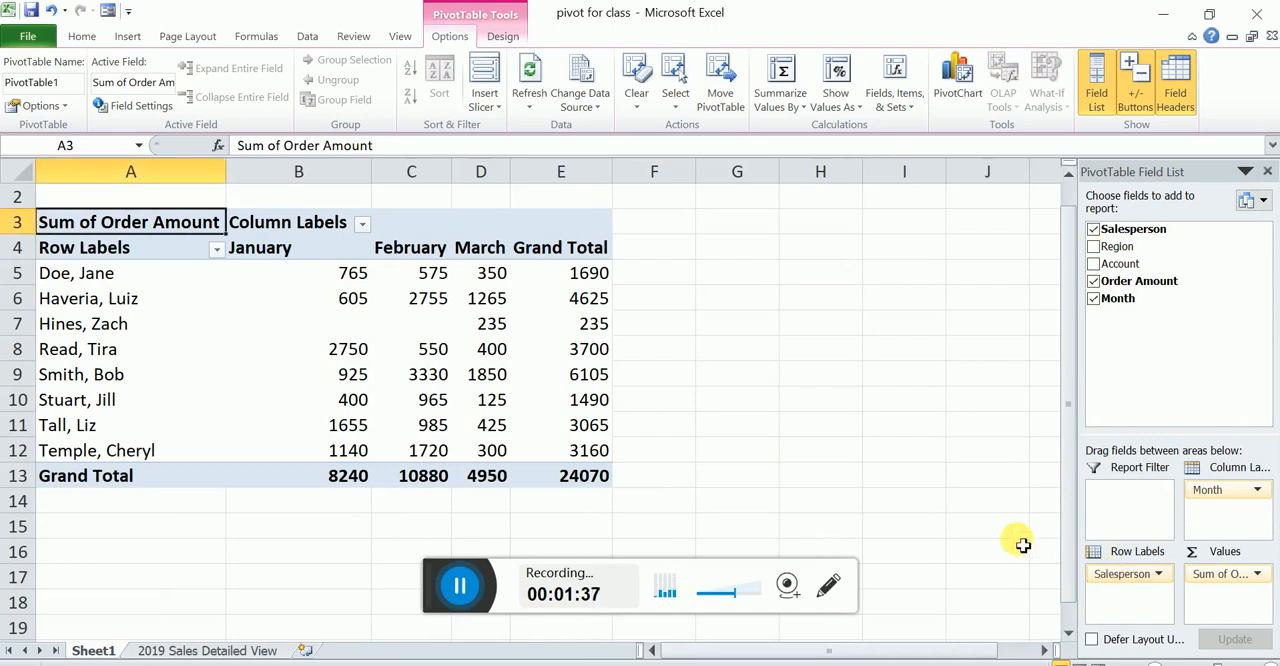
drag(1110, 575, 988, 474)
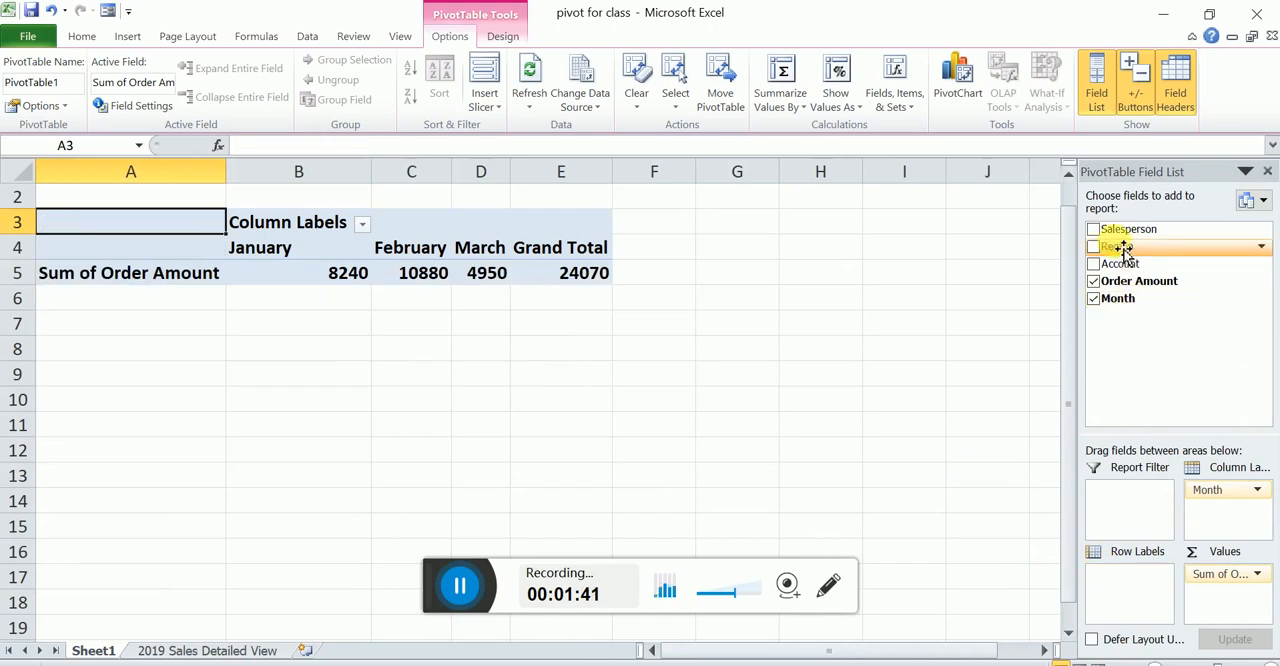
drag(1120, 250, 1122, 578)
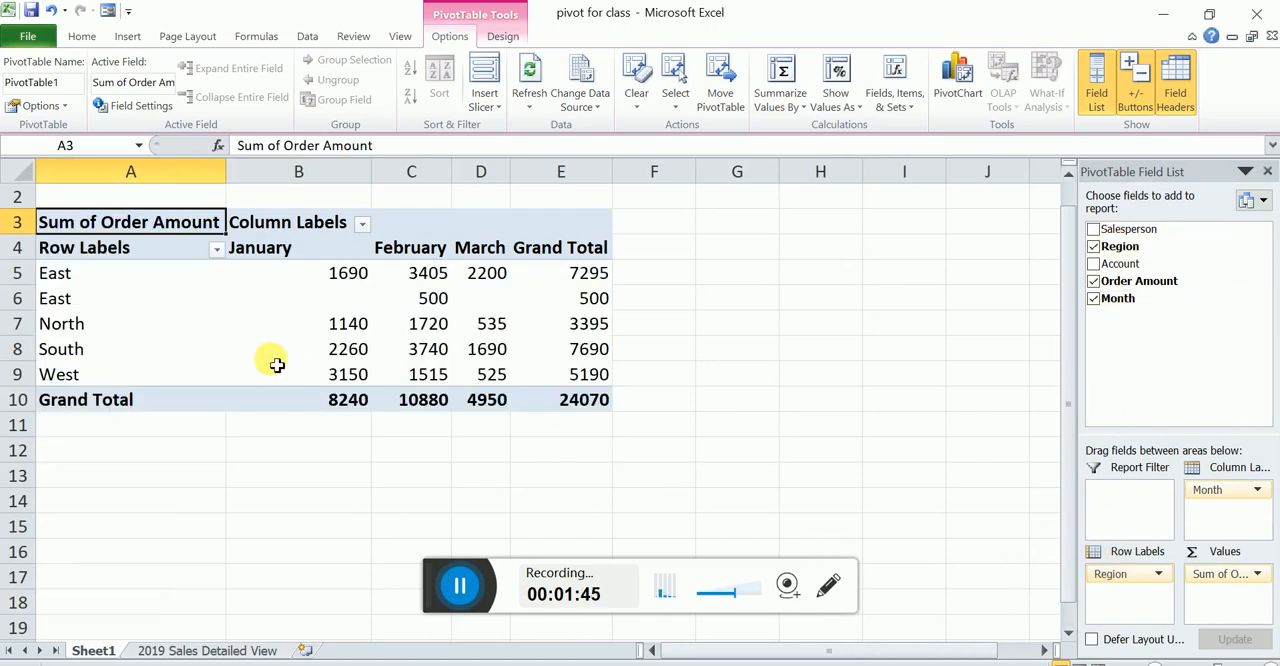
mouse_move(276, 364)
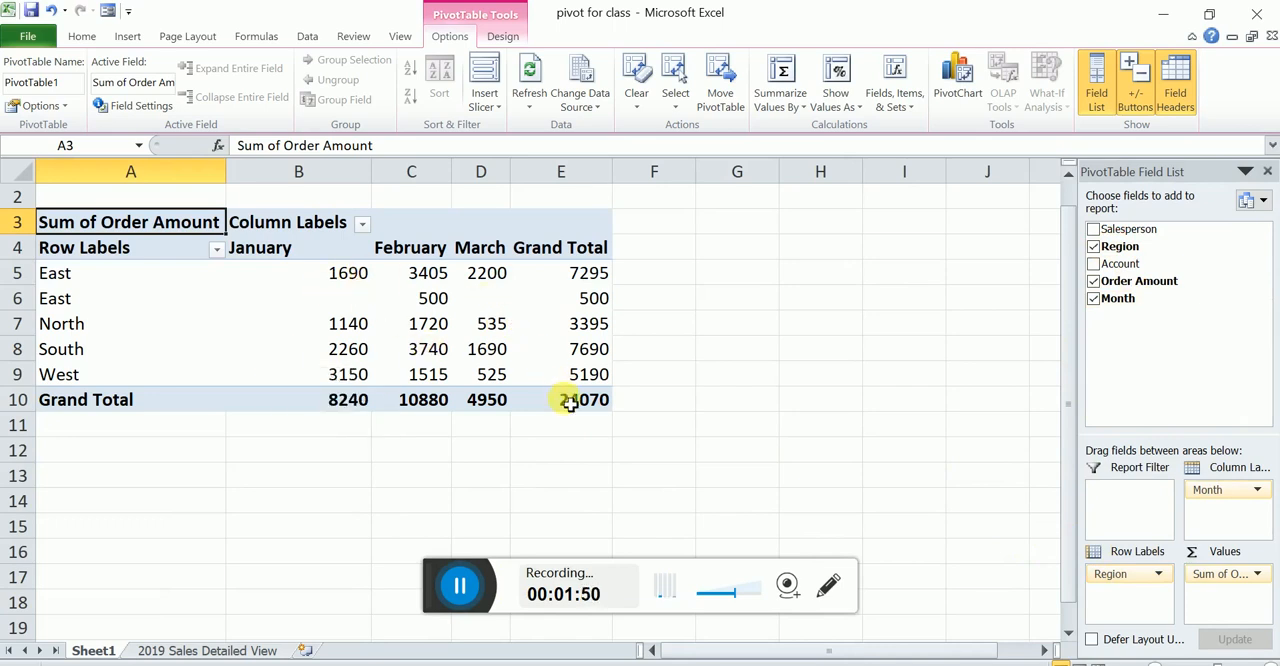
- Apply All Borders to the entire pivot table, cells A3 to E10
drag(572, 403, 134, 220)
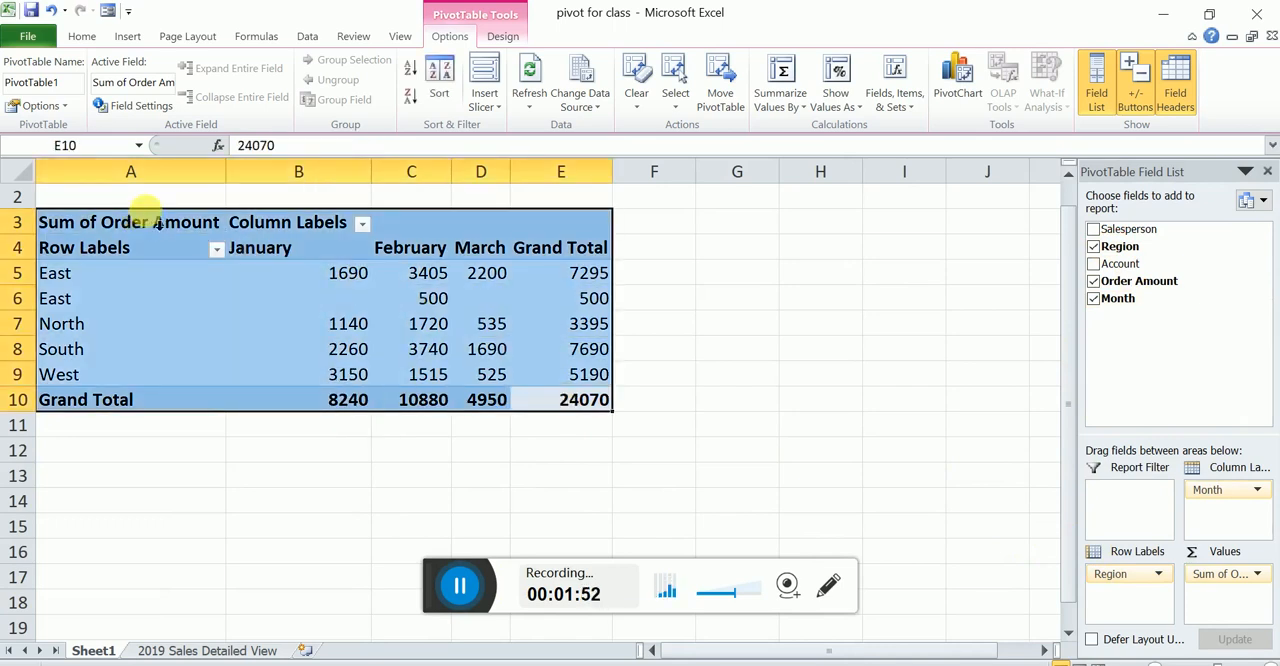
click(80, 36)
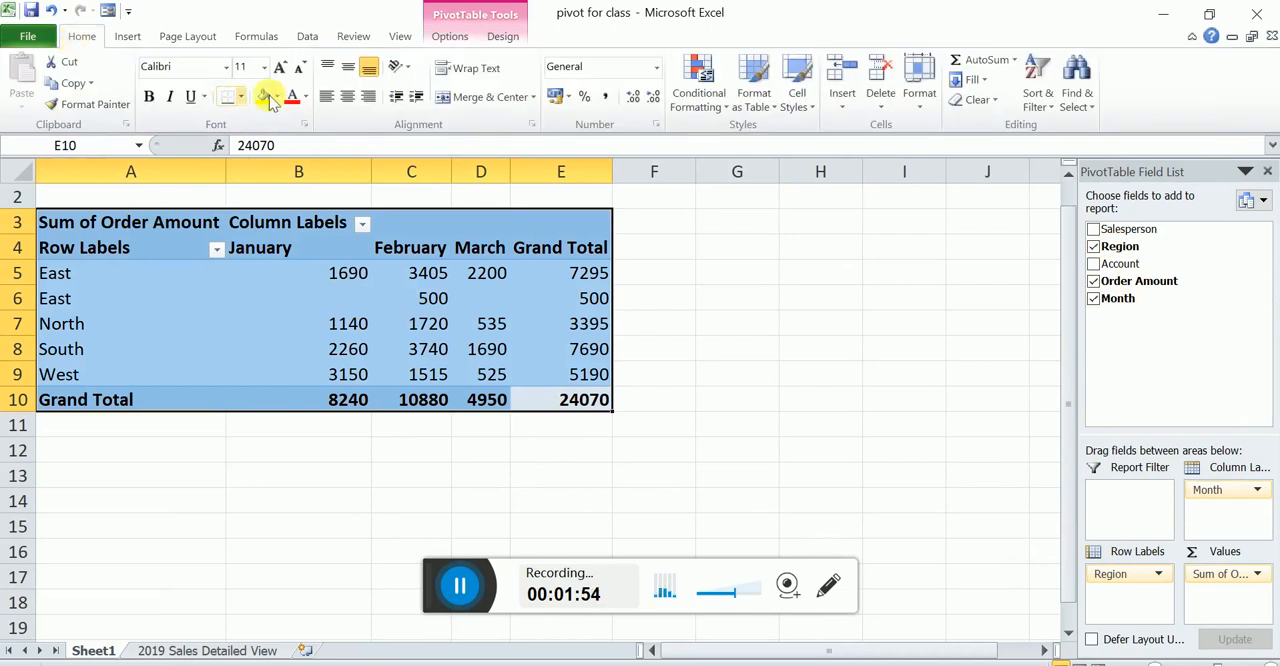
click(241, 96)
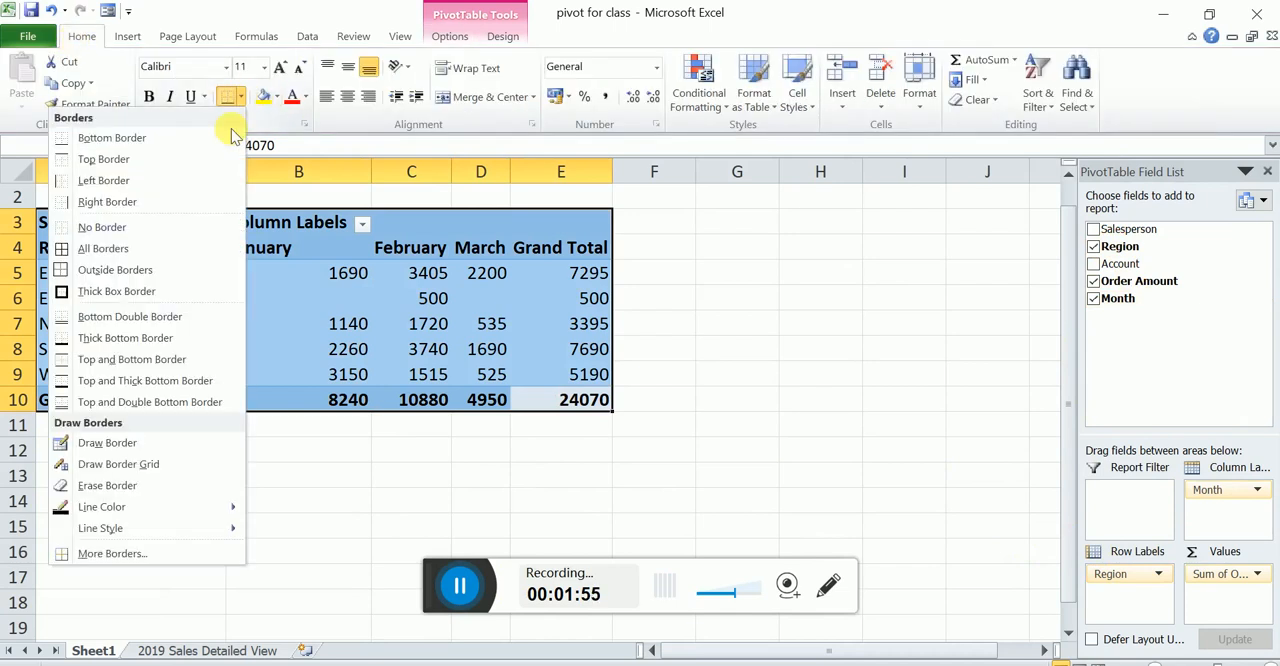
click(160, 250)
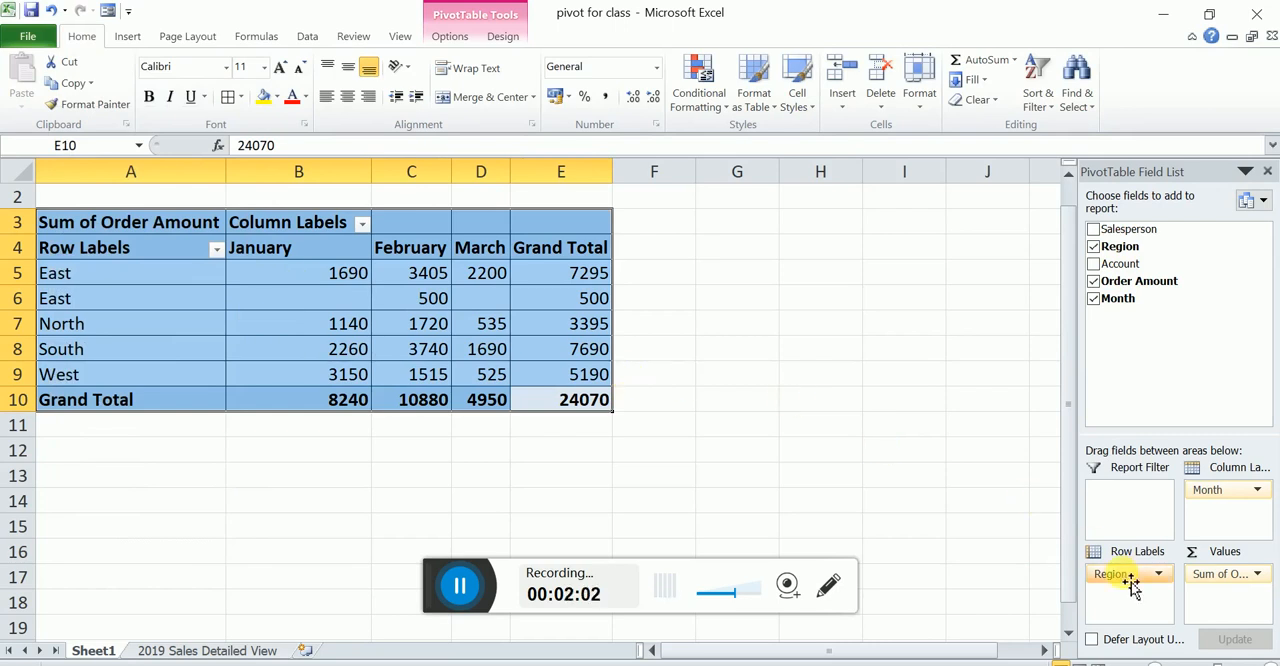
- Remove Region from the pivot table's row labels and put Salesperson there instead
drag(1130, 585, 1000, 445)
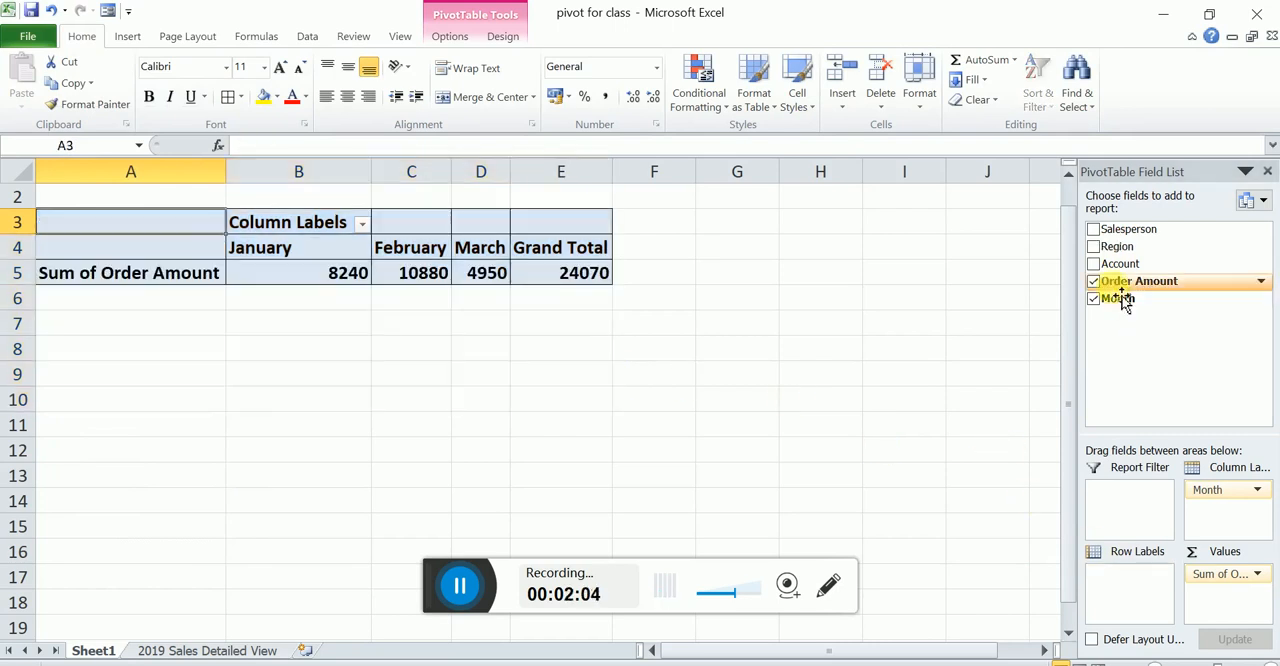
drag(1126, 236, 1155, 592)
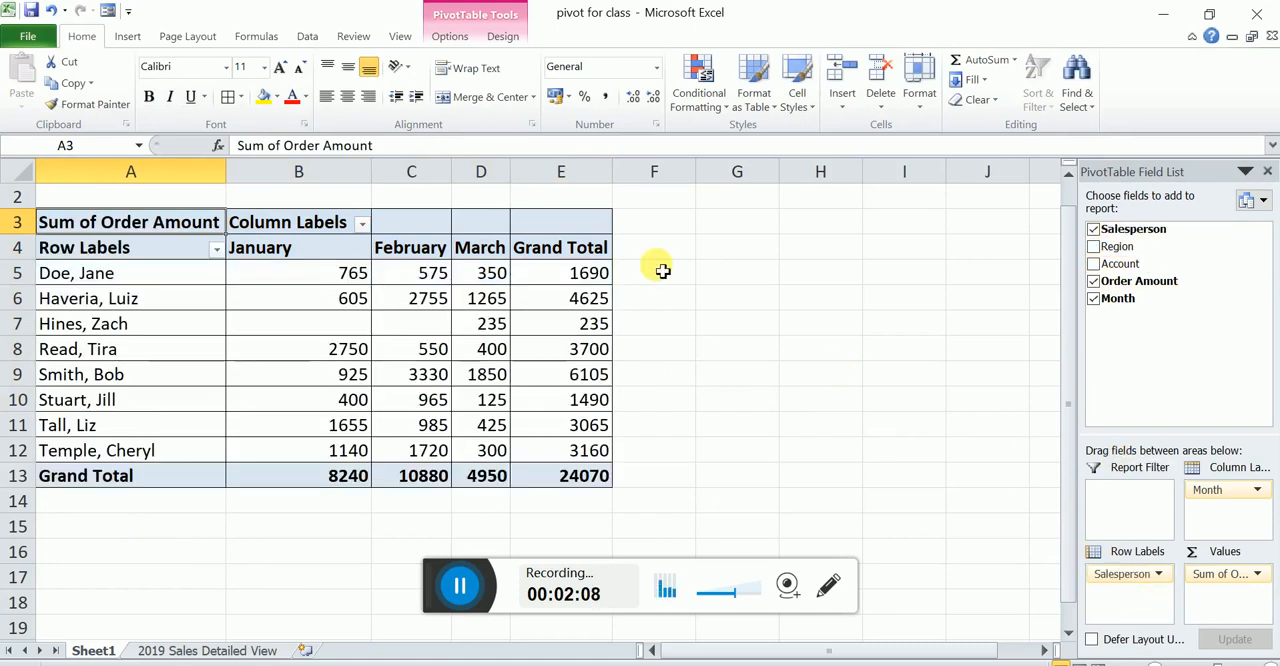
- Change the Order Amount value field settings to summarize by Average
click(1258, 578)
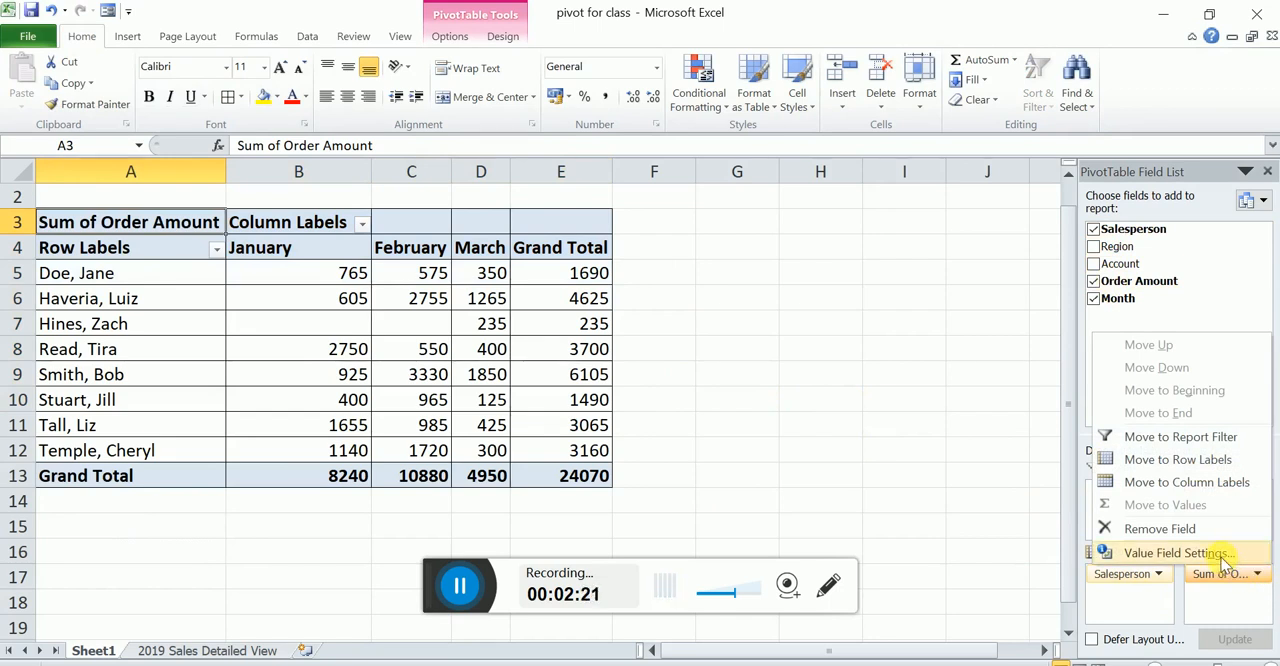
click(1222, 558)
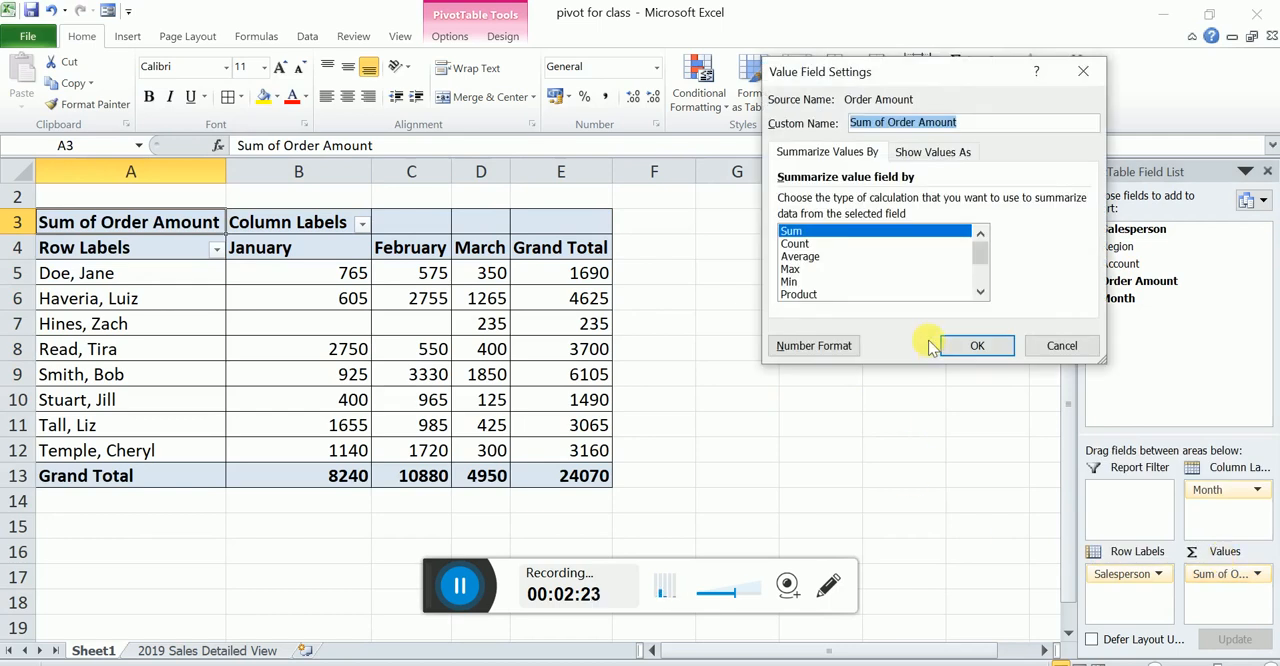
click(800, 244)
click(805, 256)
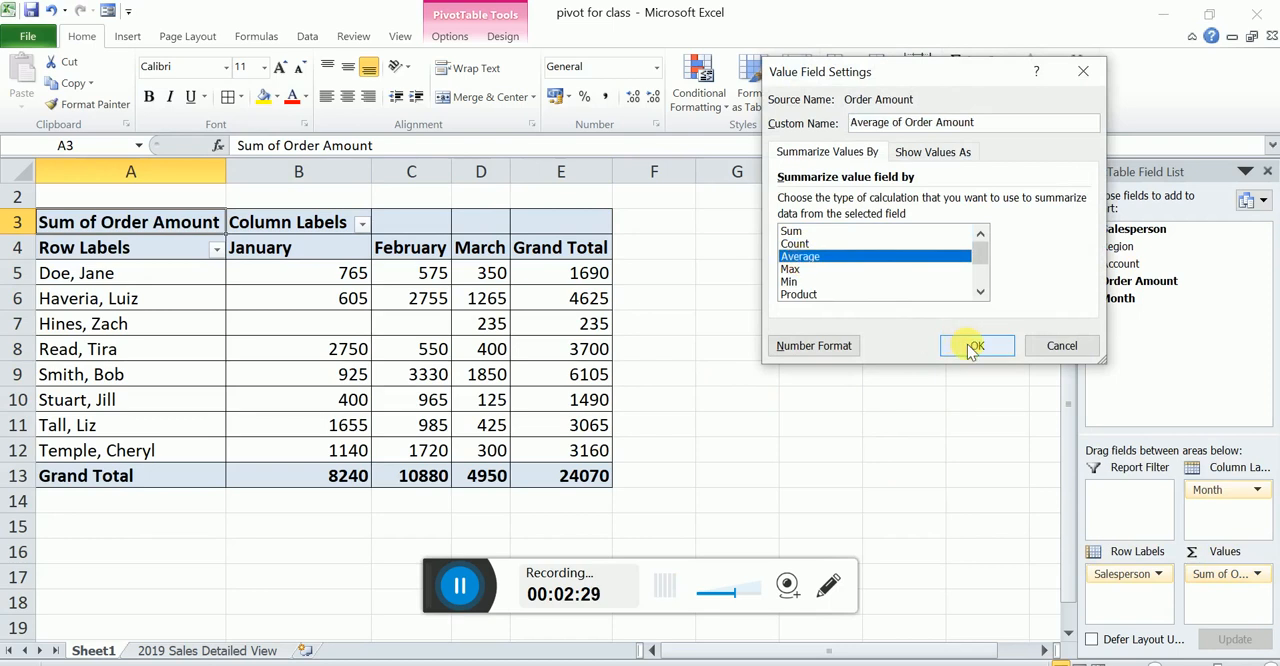
click(975, 346)
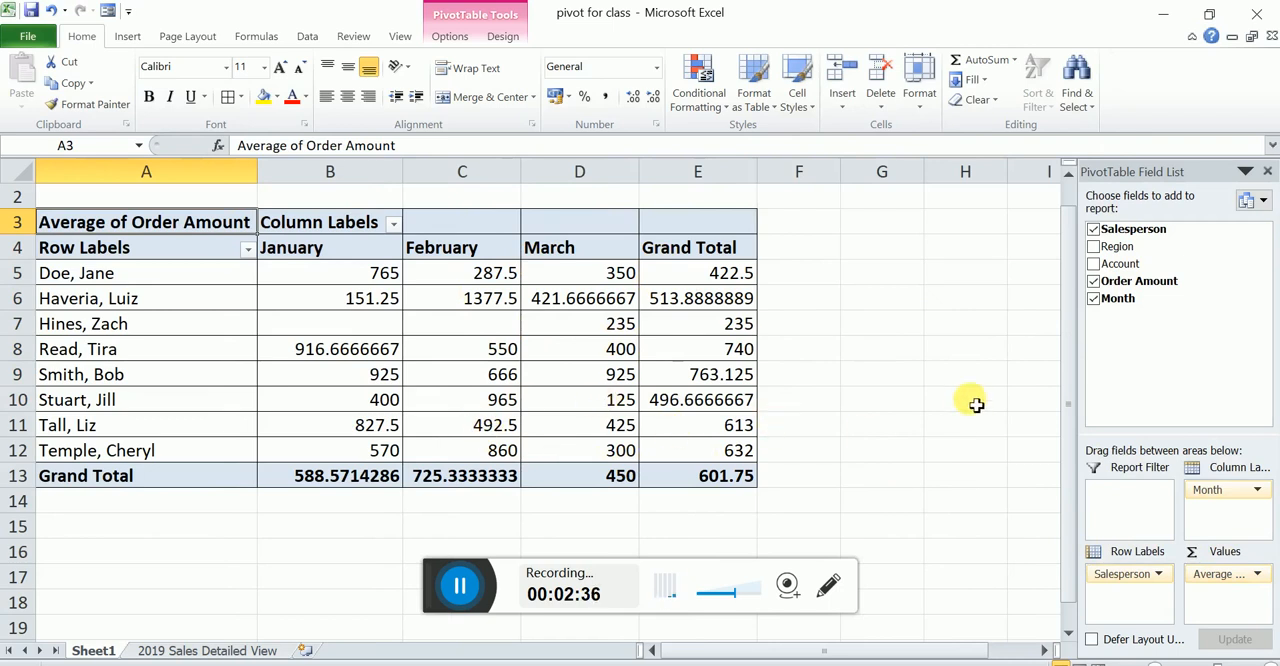
click(458, 586)
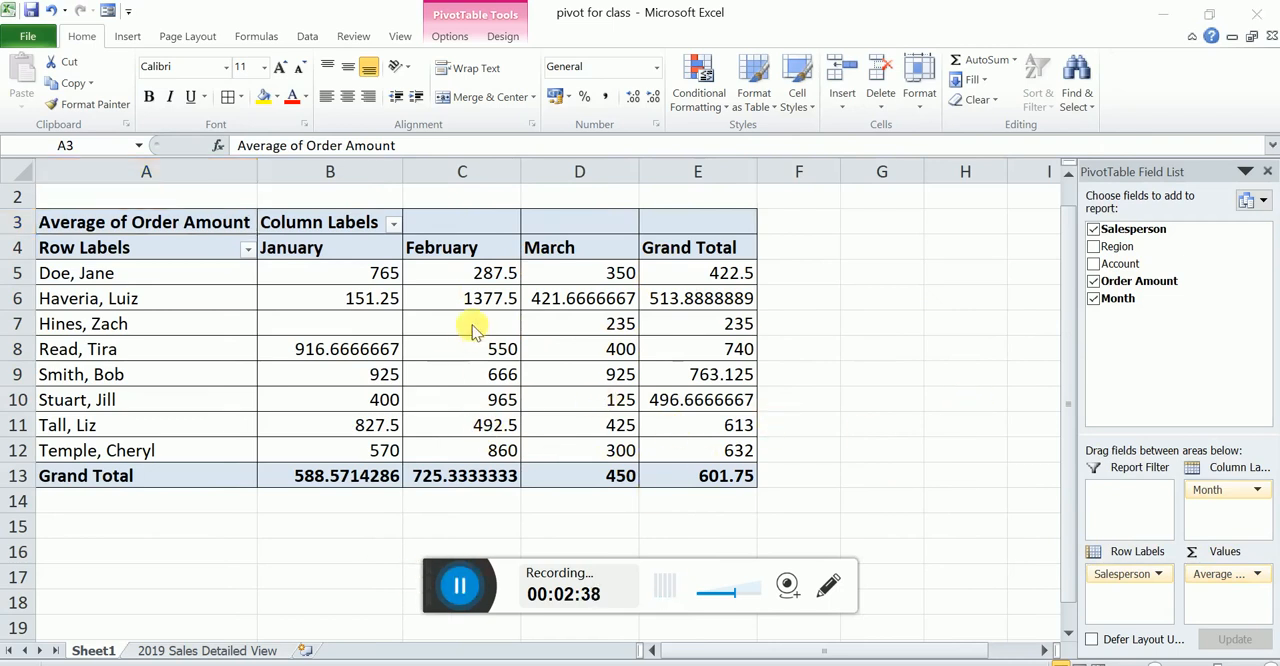
- Set the Order Amount values to be summarized by Sum
click(468, 41)
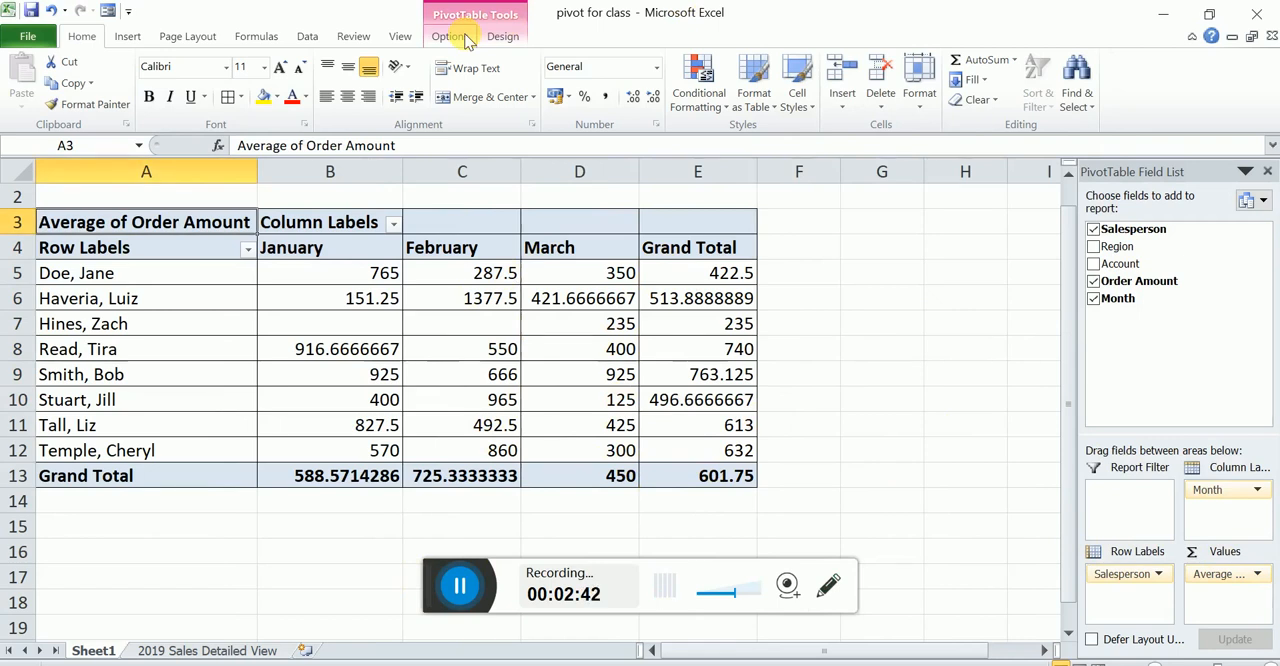
click(462, 38)
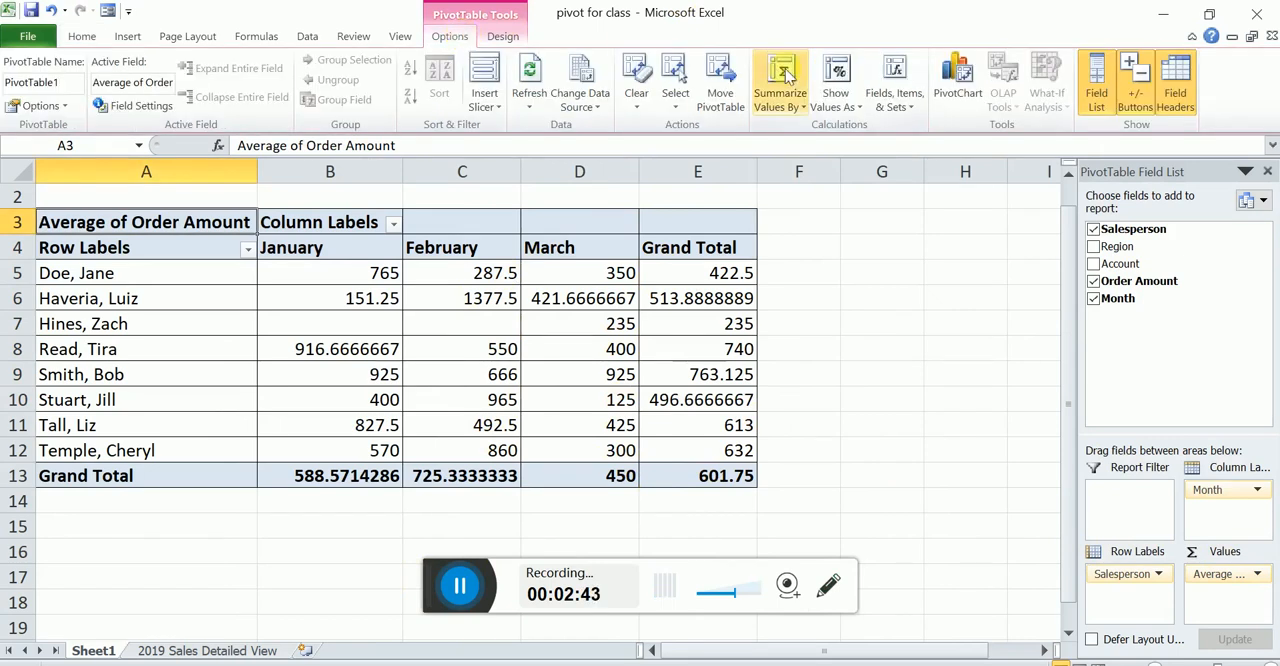
click(792, 106)
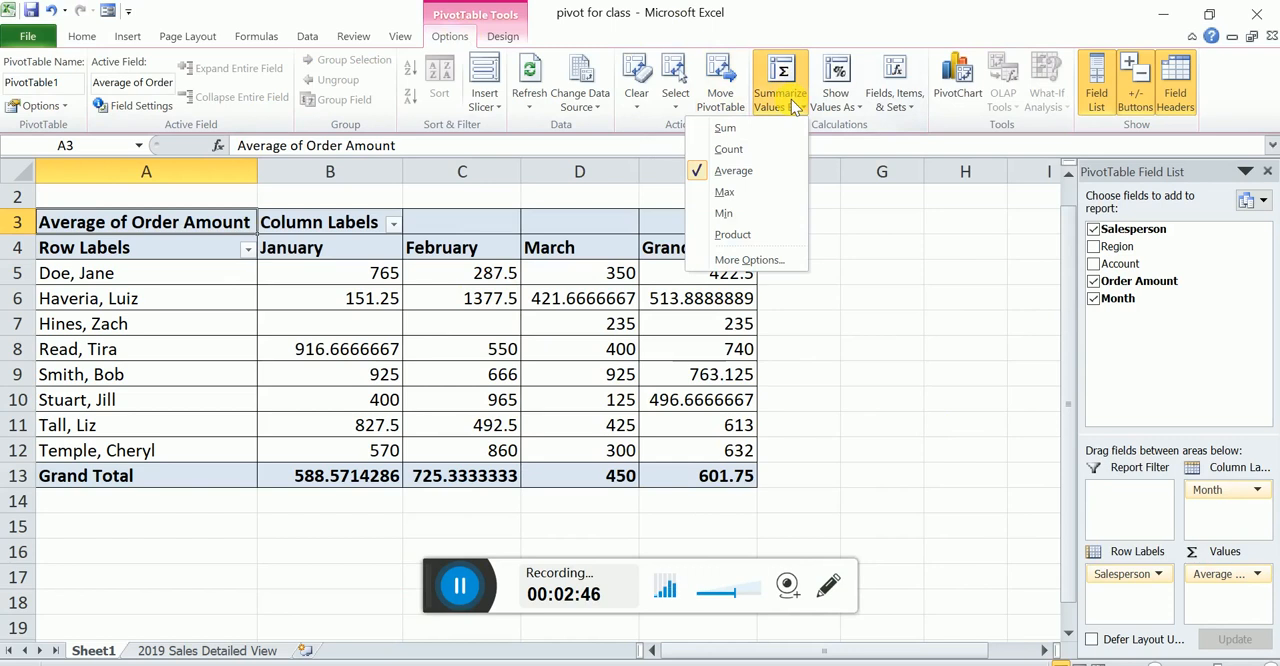
click(758, 130)
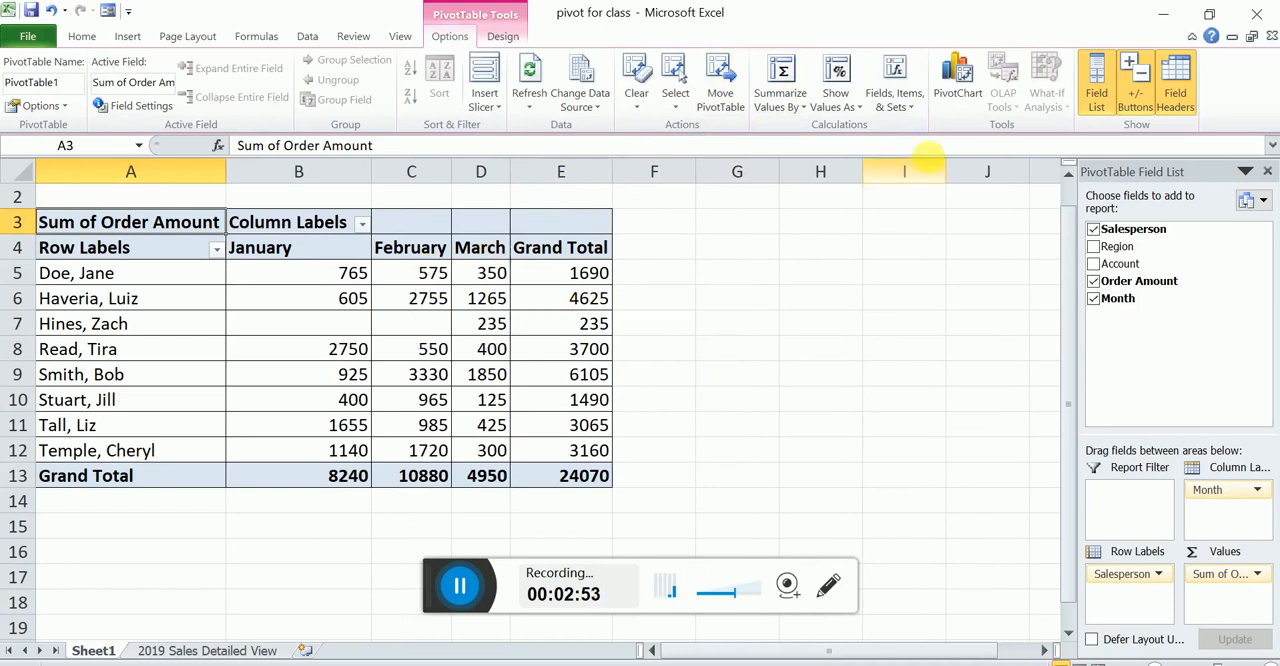
- Insert a basic line PivotChart from the pivot table and move it right so the January column is uncovered
click(957, 98)
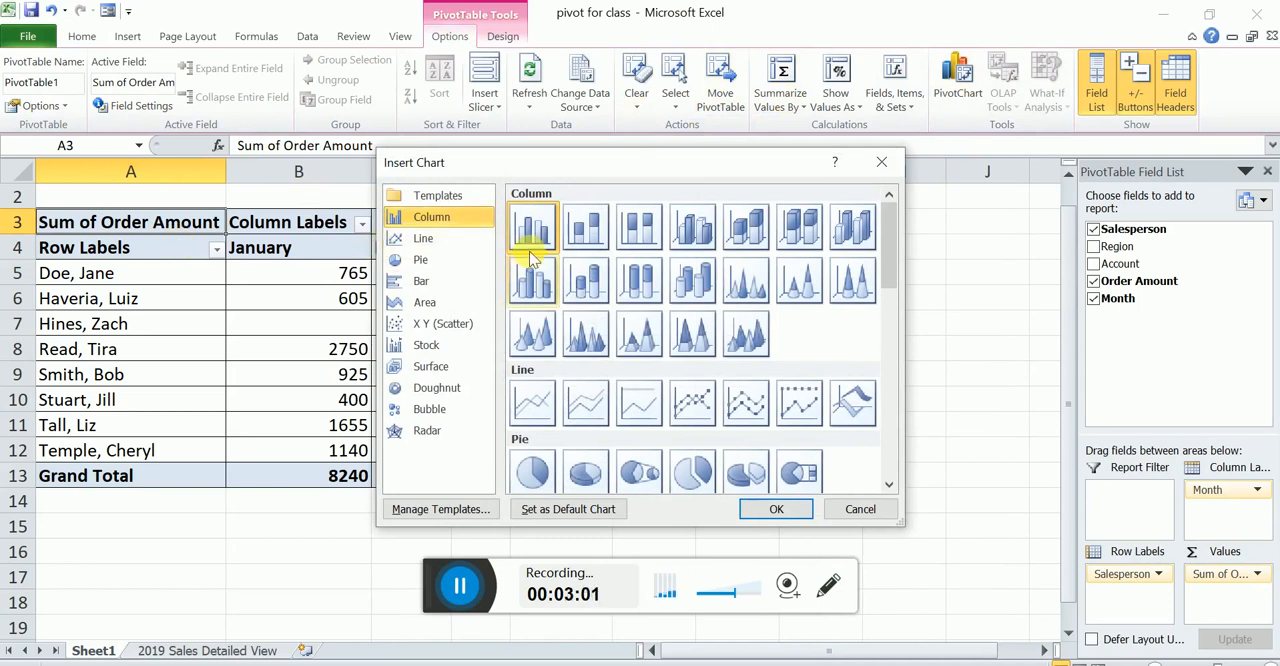
click(430, 250)
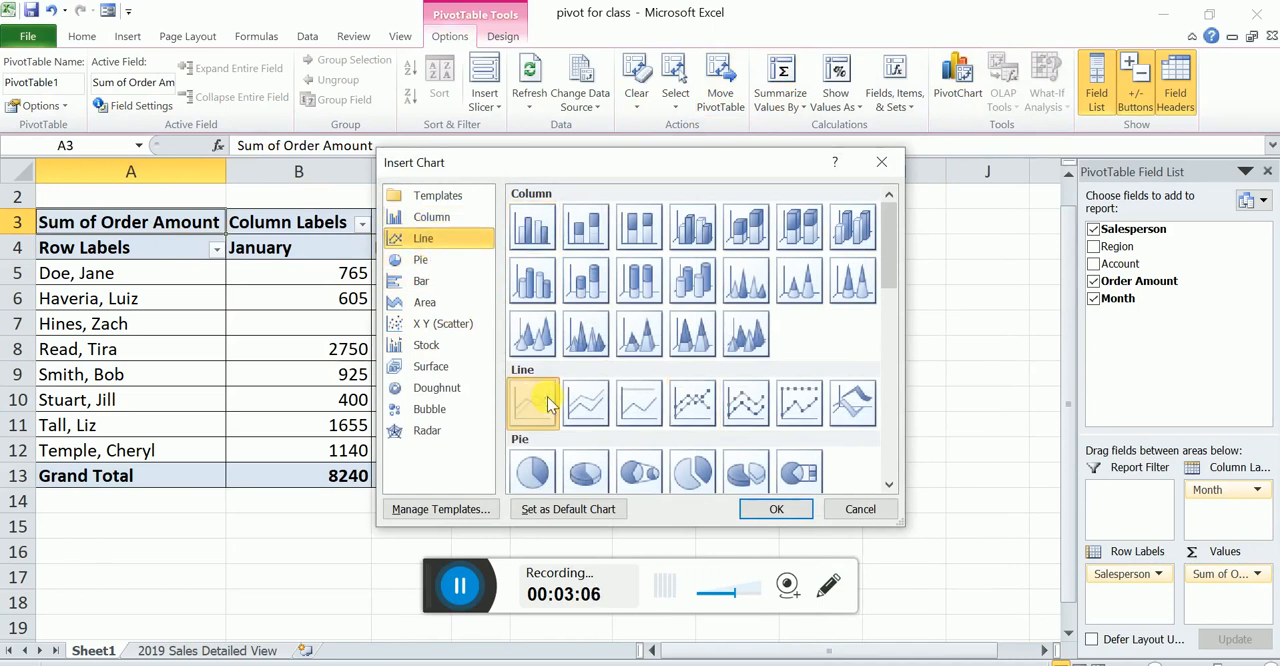
click(788, 513)
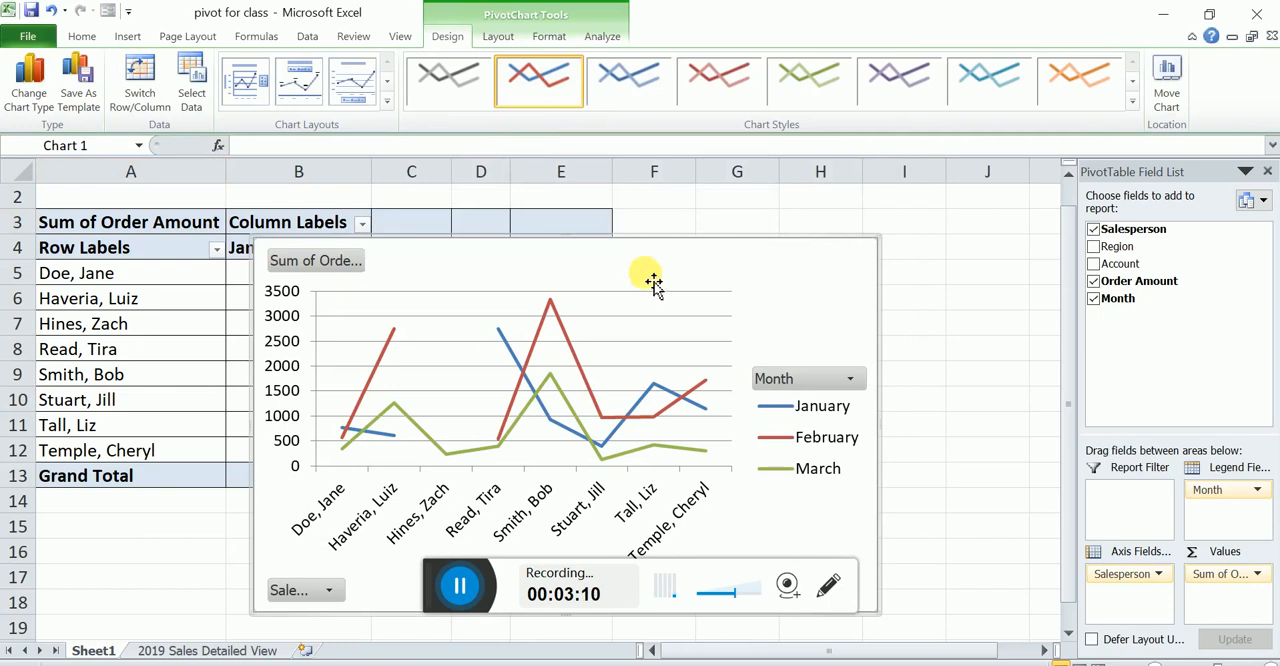
drag(634, 258, 751, 255)
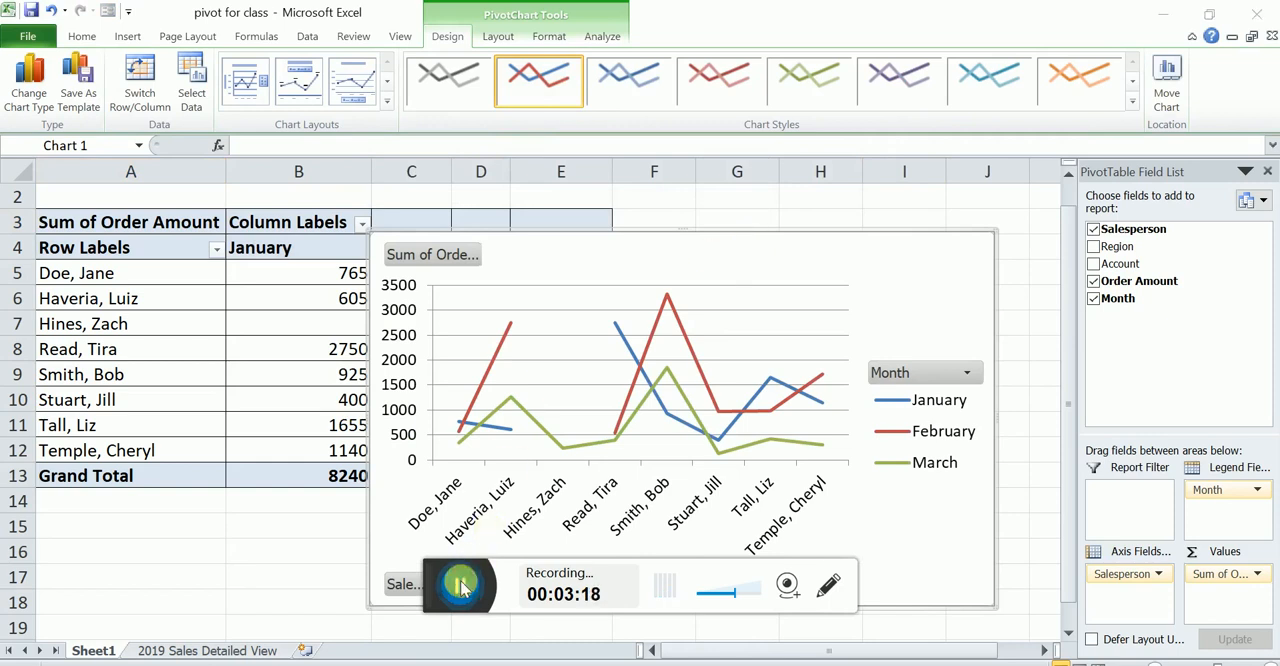
- Add data labels to the March series in the PivotChart
mouse_move(690, 437)
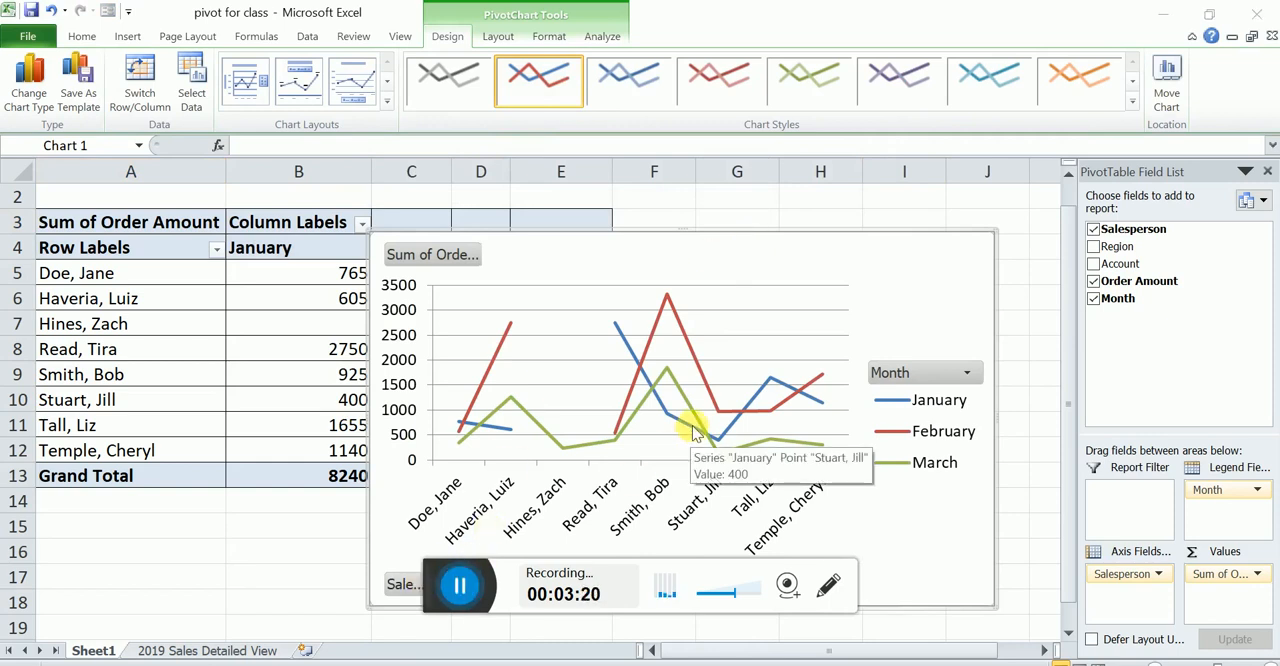
right_click(698, 426)
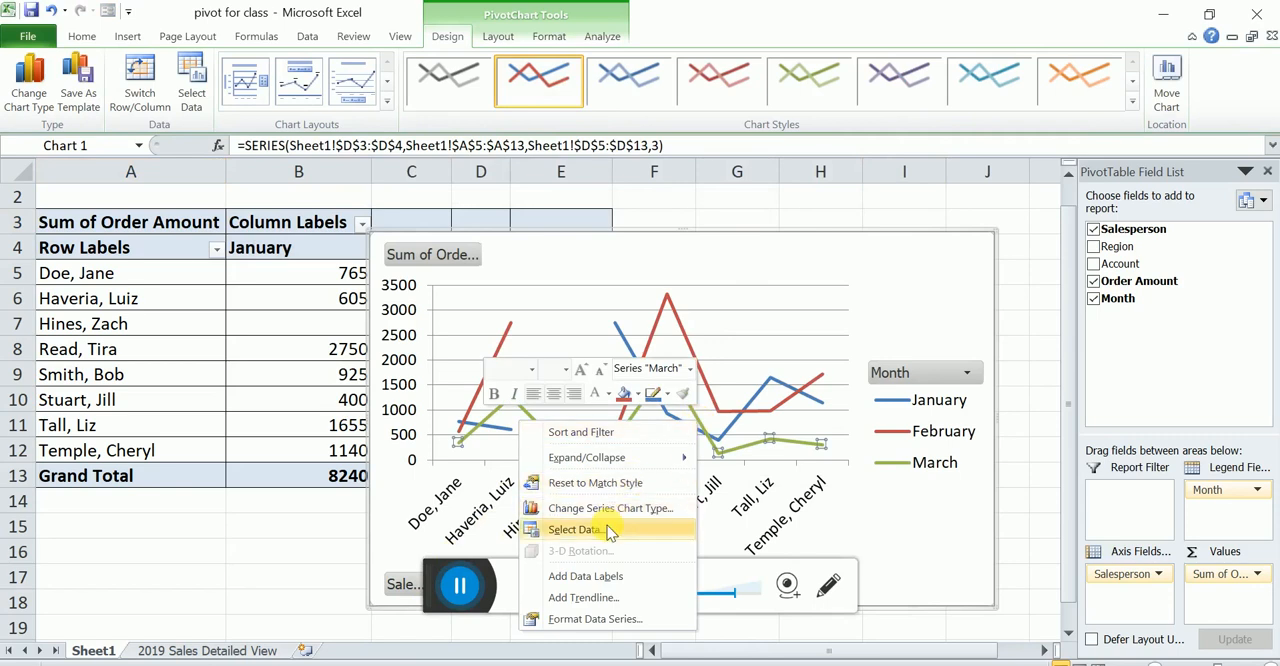
click(577, 578)
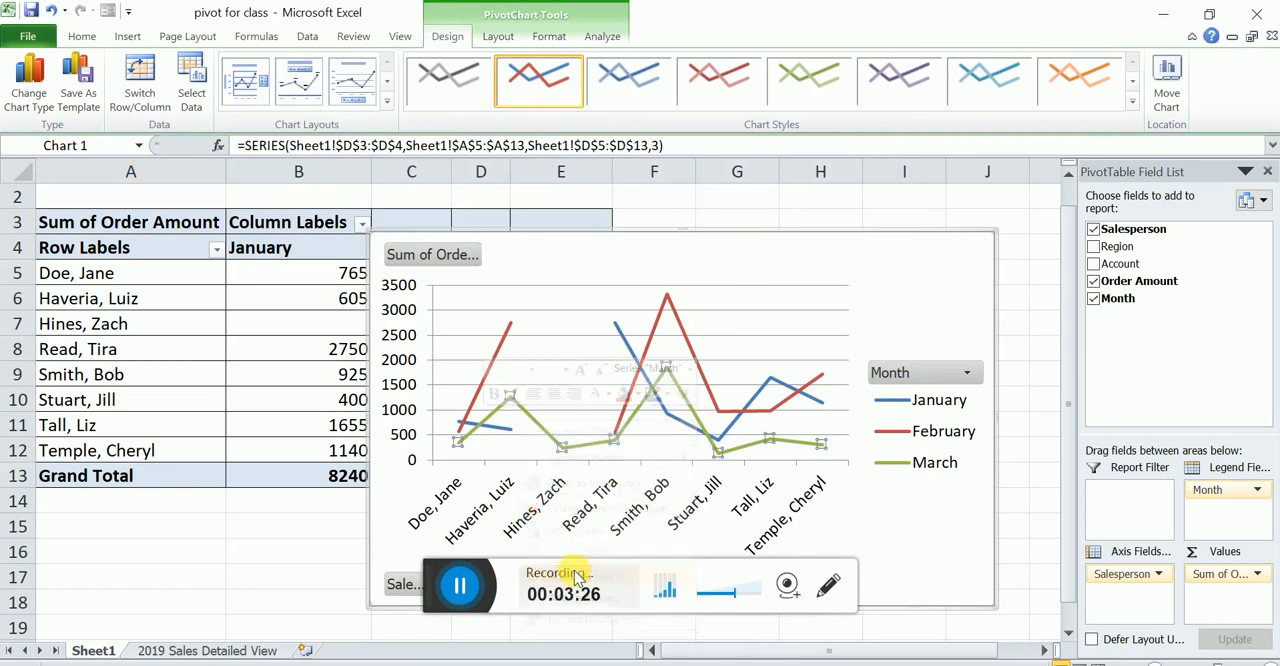
- Add a linear trendline to the March series, keeping the automatic trendline name
right_click(535, 421)
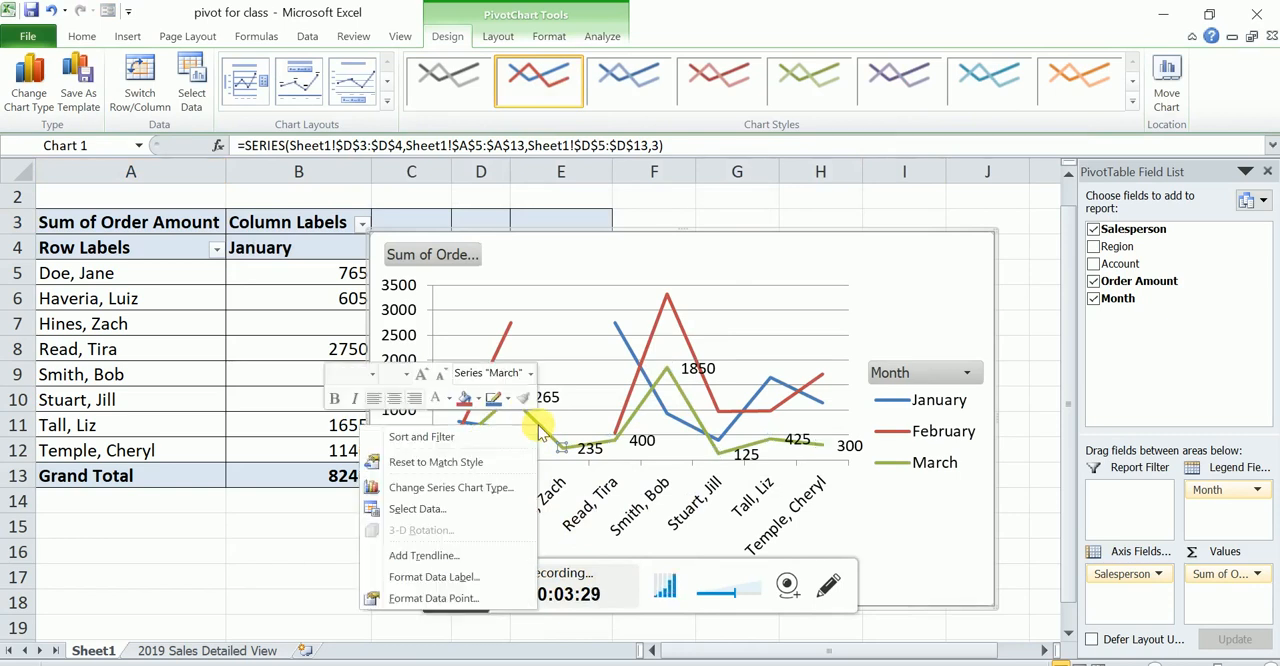
click(423, 562)
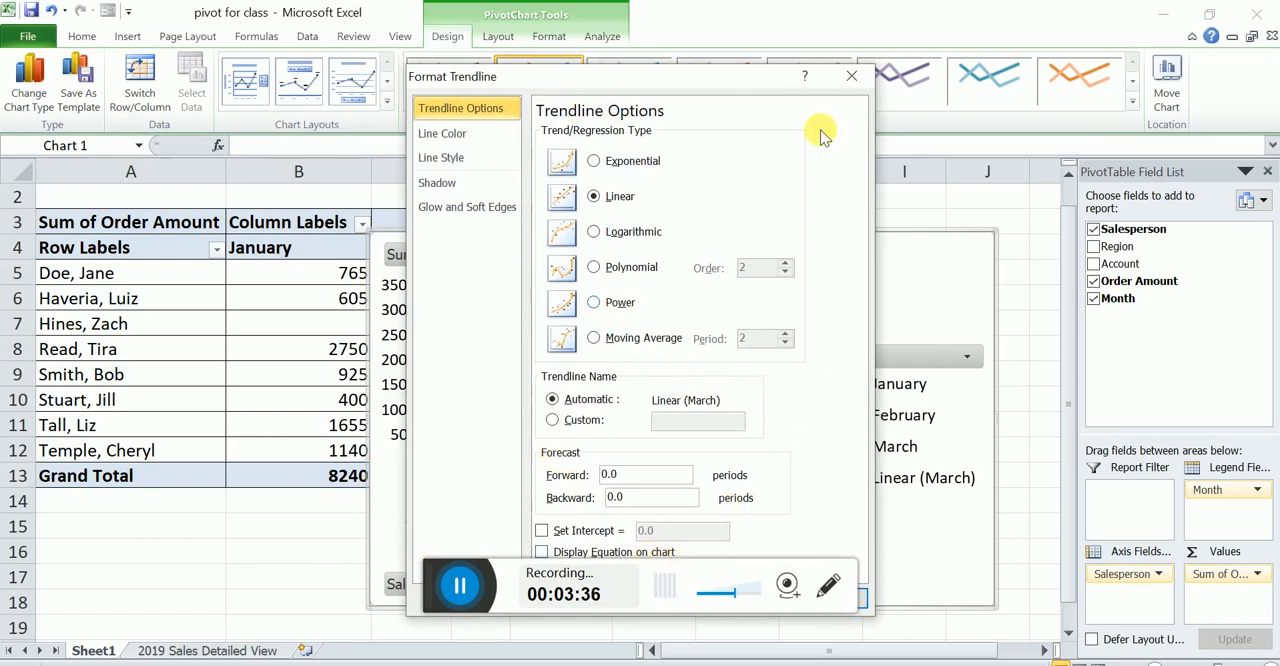
drag(734, 77, 997, 80)
drag(920, 80, 992, 73)
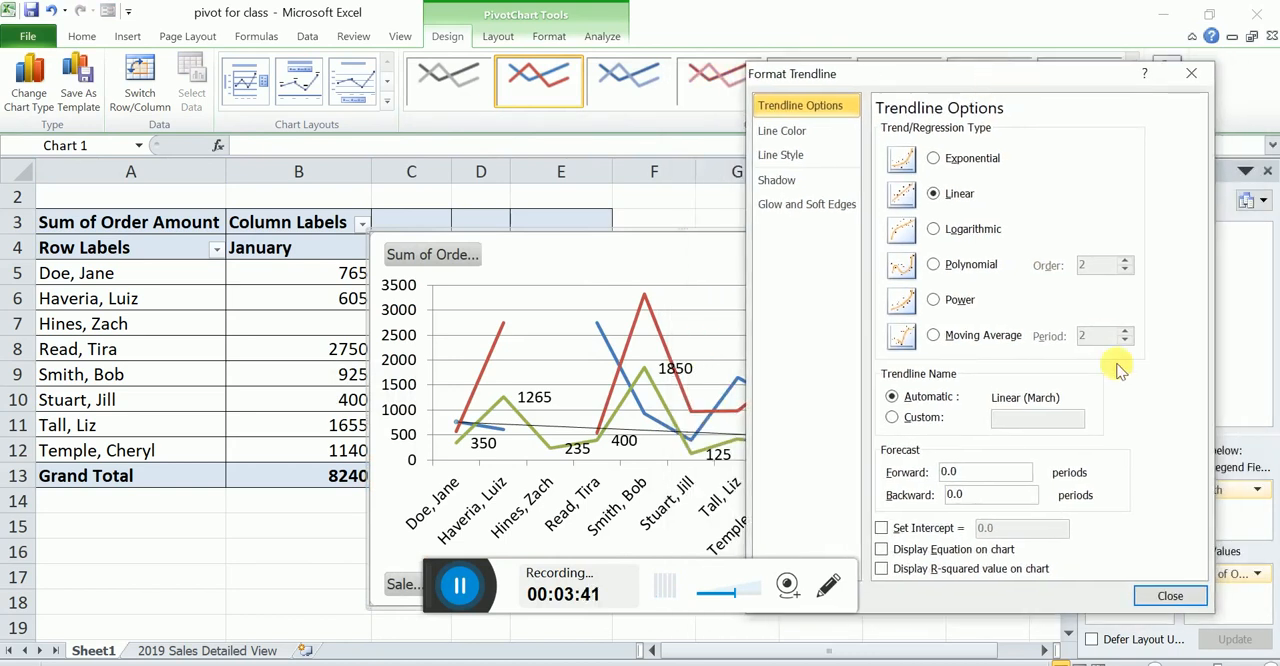
click(1165, 596)
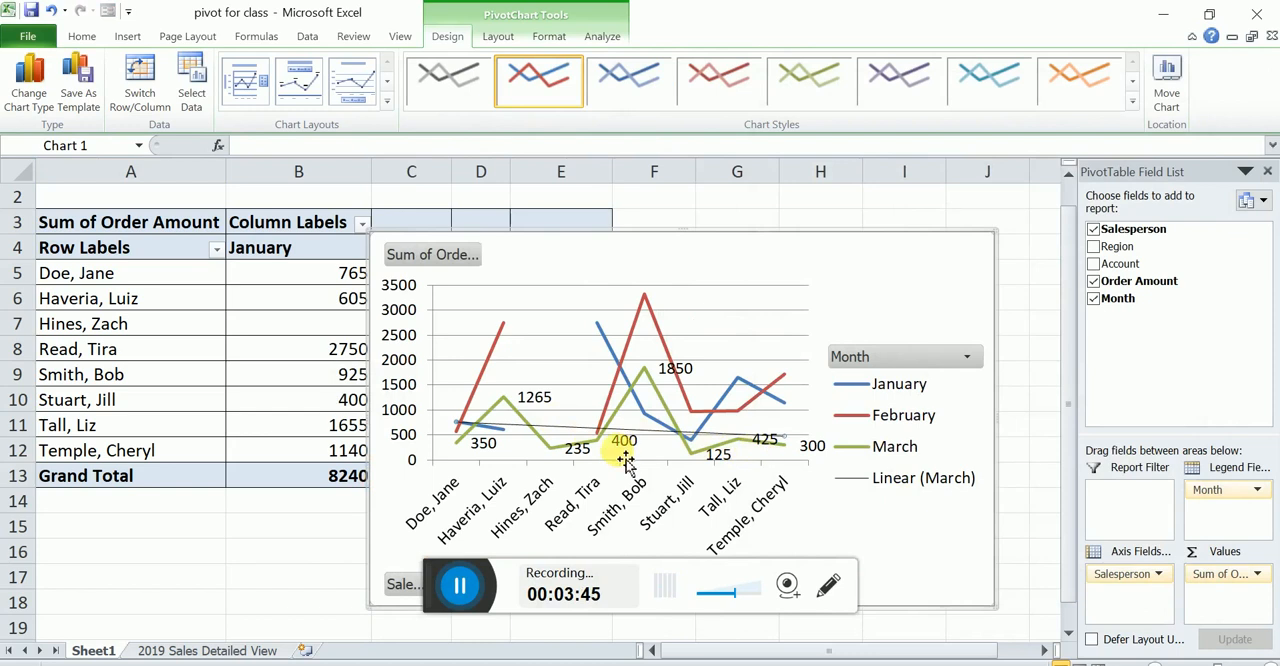
click(460, 585)
click(420, 586)
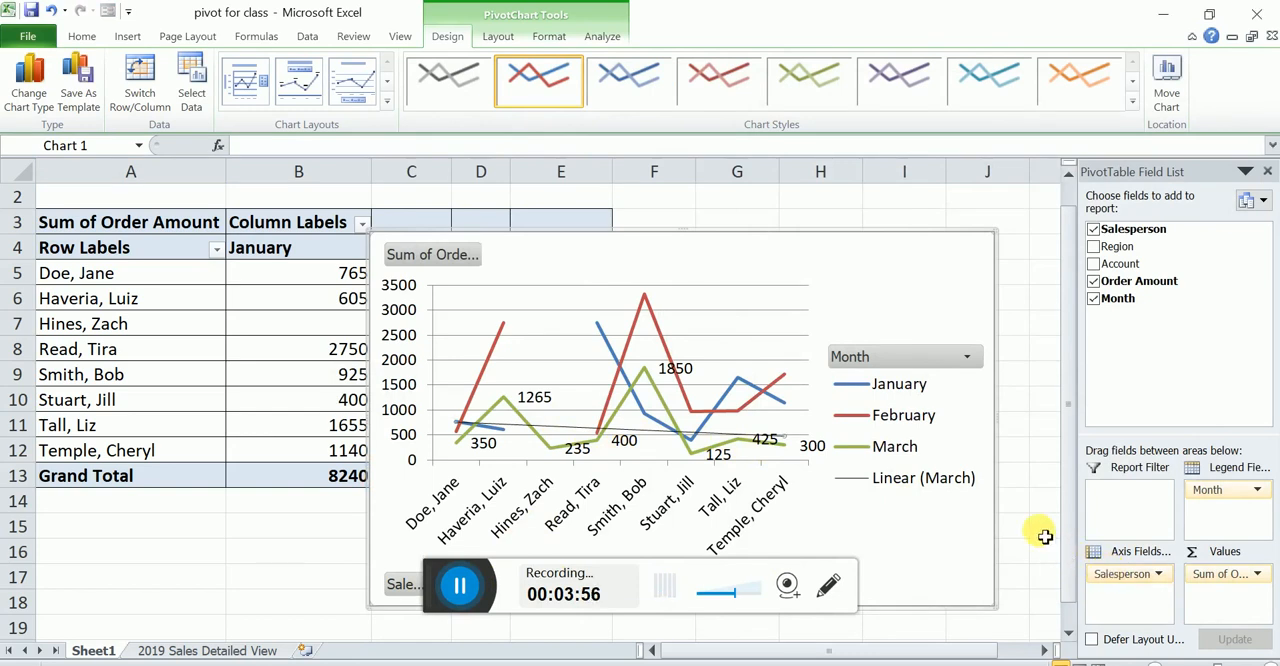
- Remove Month from the PivotChart's legend fields so only Salesperson remains on the axis, and delete the Total legend
drag(1062, 563, 1031, 551)
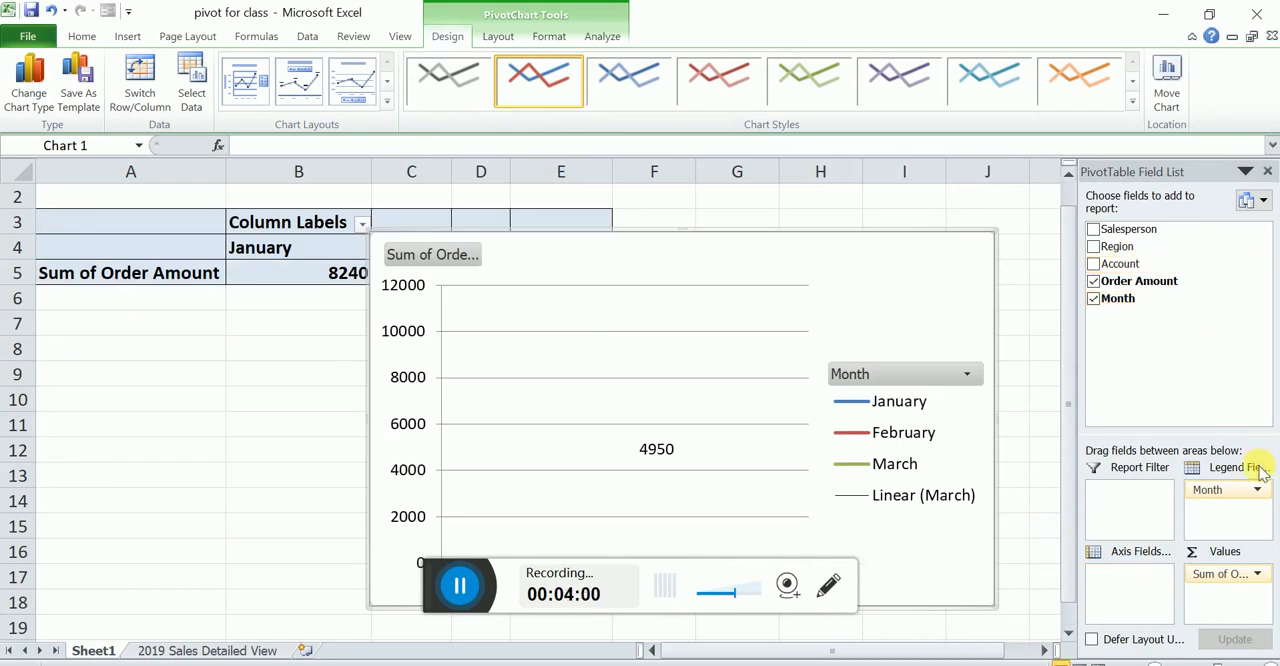
drag(1052, 447, 1036, 438)
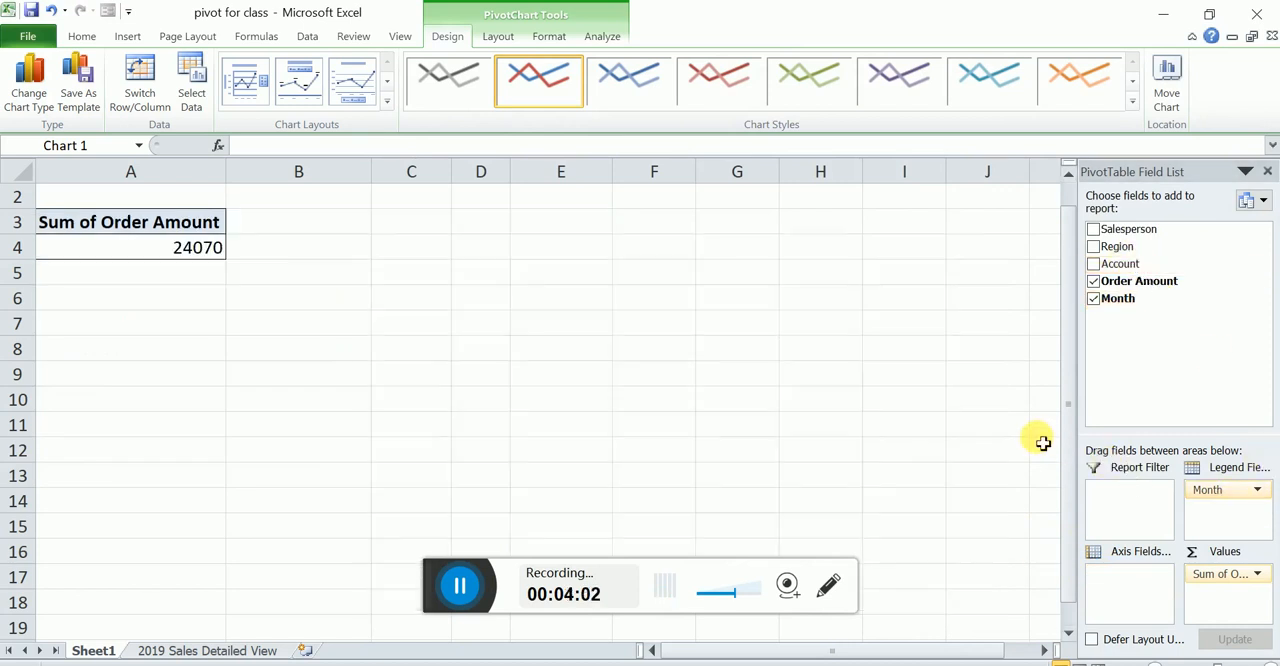
drag(1140, 240, 1142, 590)
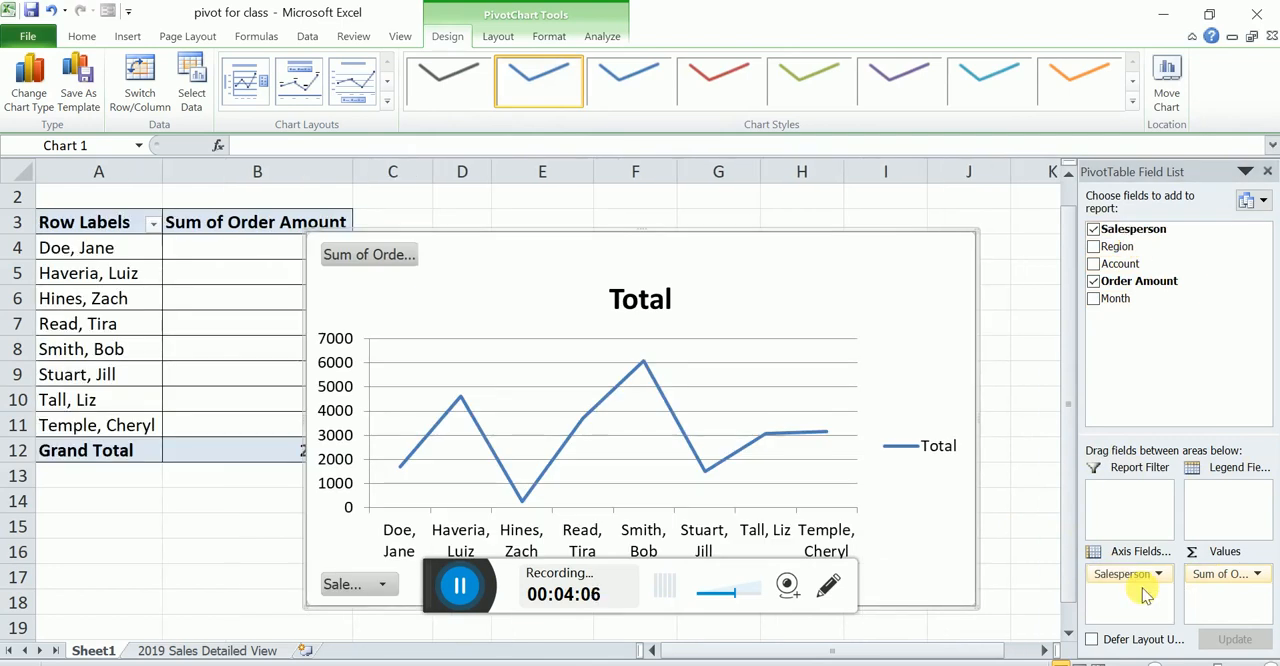
click(945, 445)
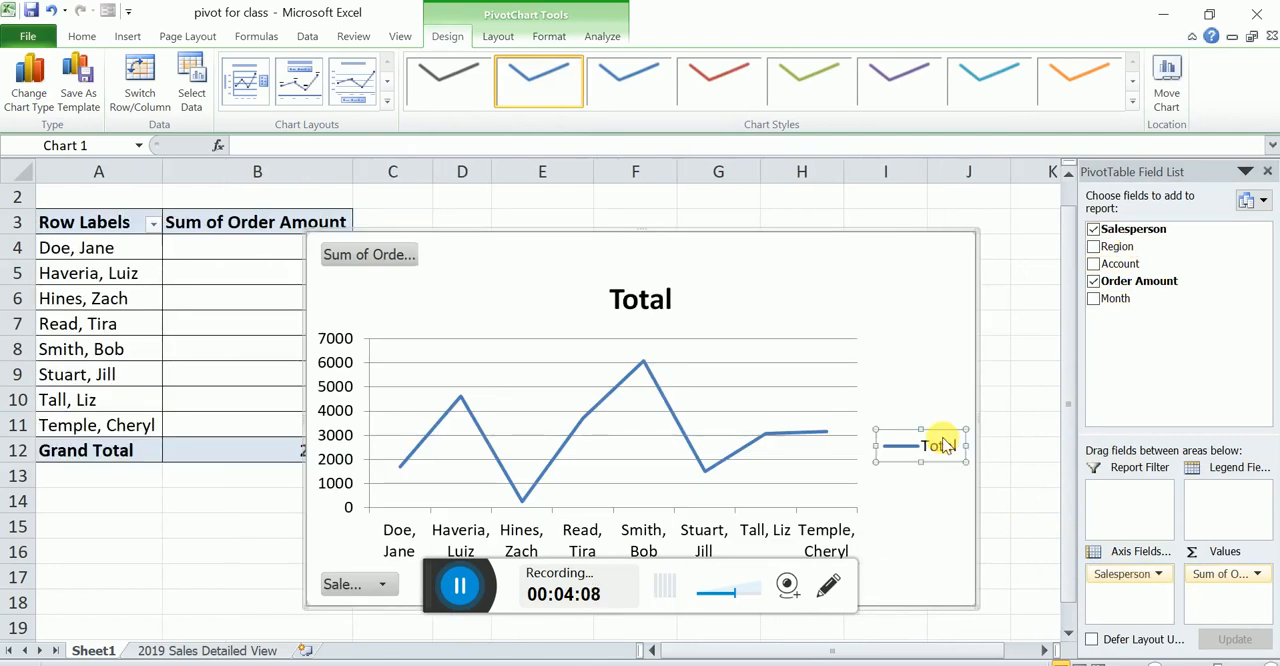
key(Delete)
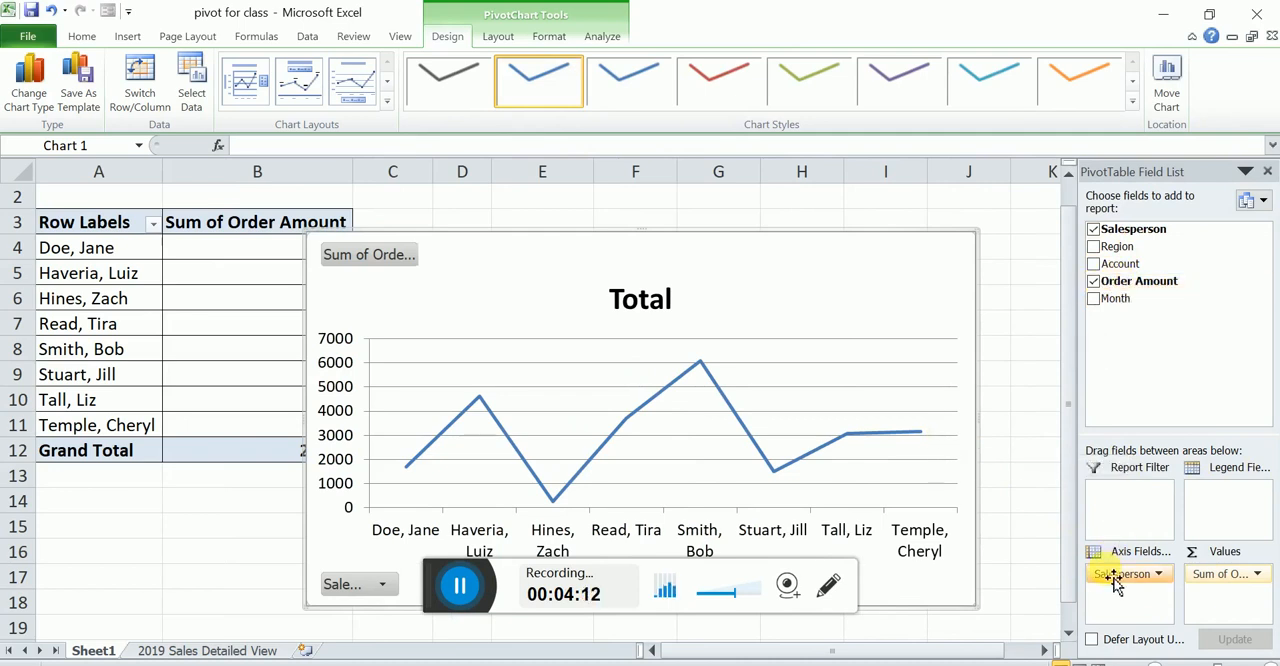
- Replace Salesperson with Region in the PivotChart's axis fields
drag(1113, 588, 1020, 510)
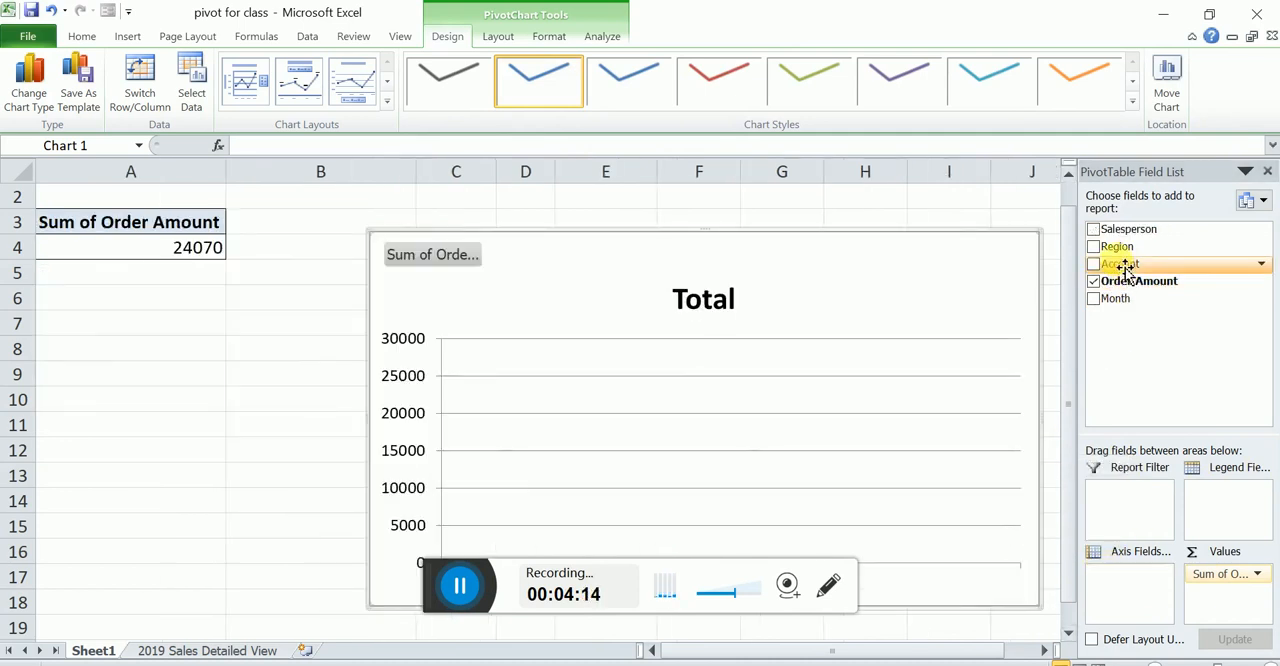
drag(1120, 248, 1131, 591)
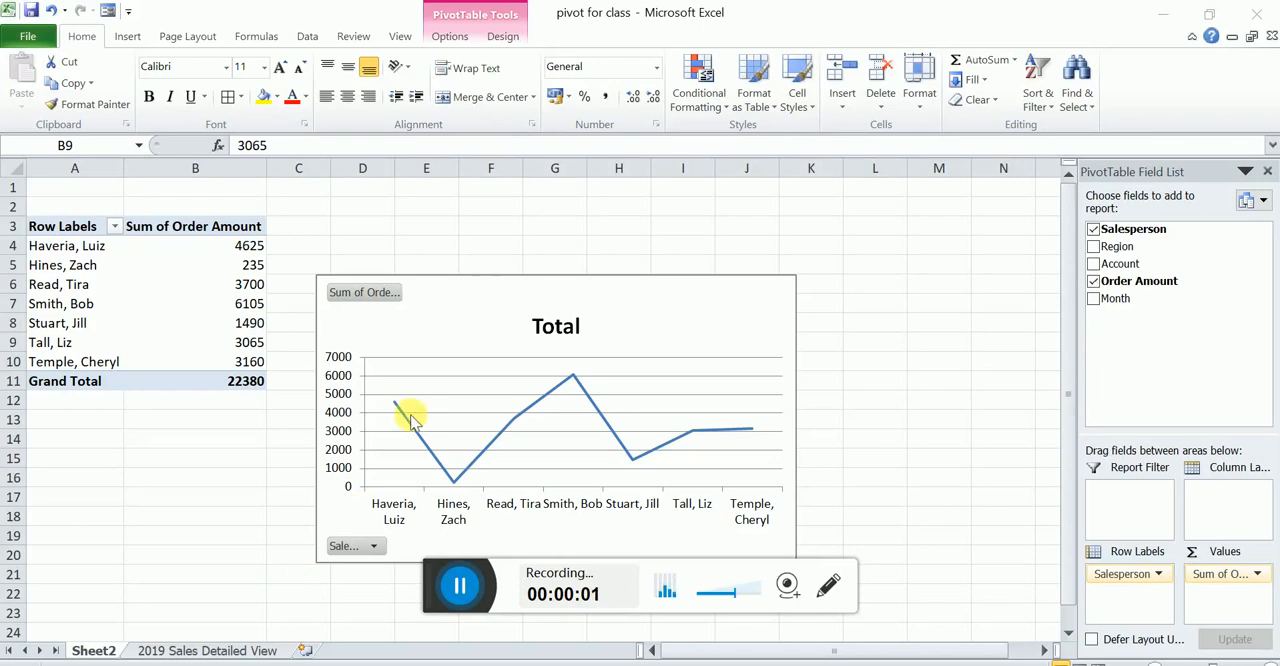
- Insert slicers for Month and Salesperson from the pivot table on Sheet2 and place them side by side, to the right of the PivotChart
click(451, 37)
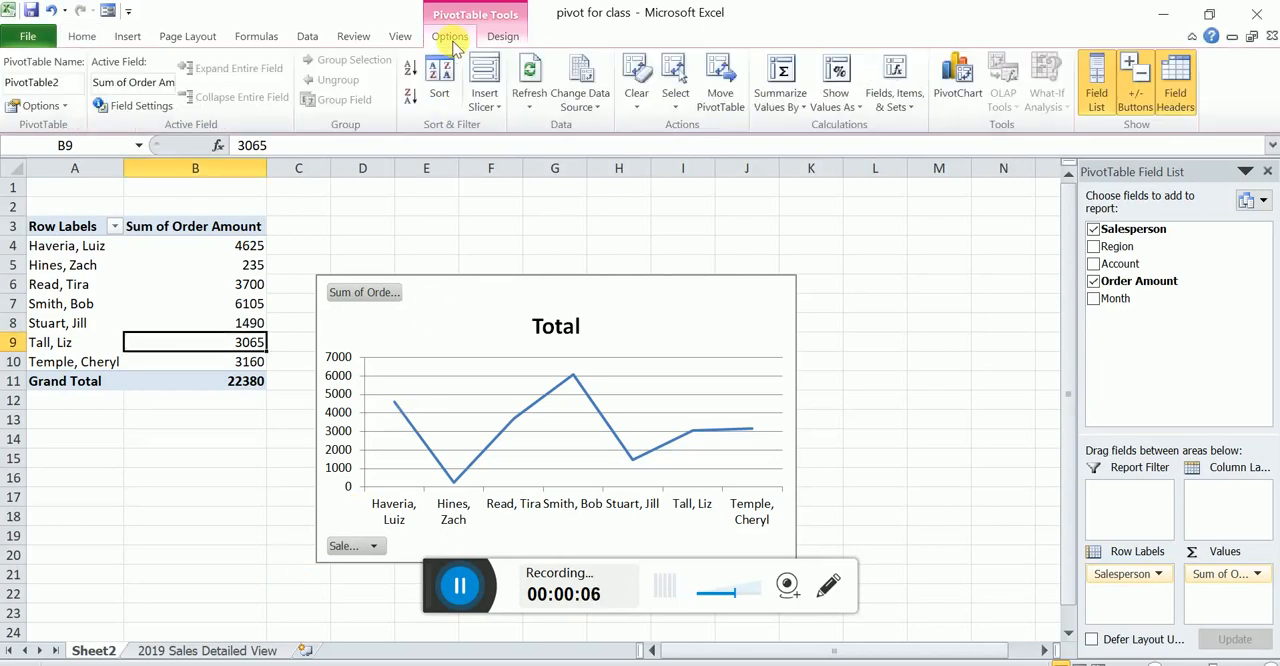
click(484, 72)
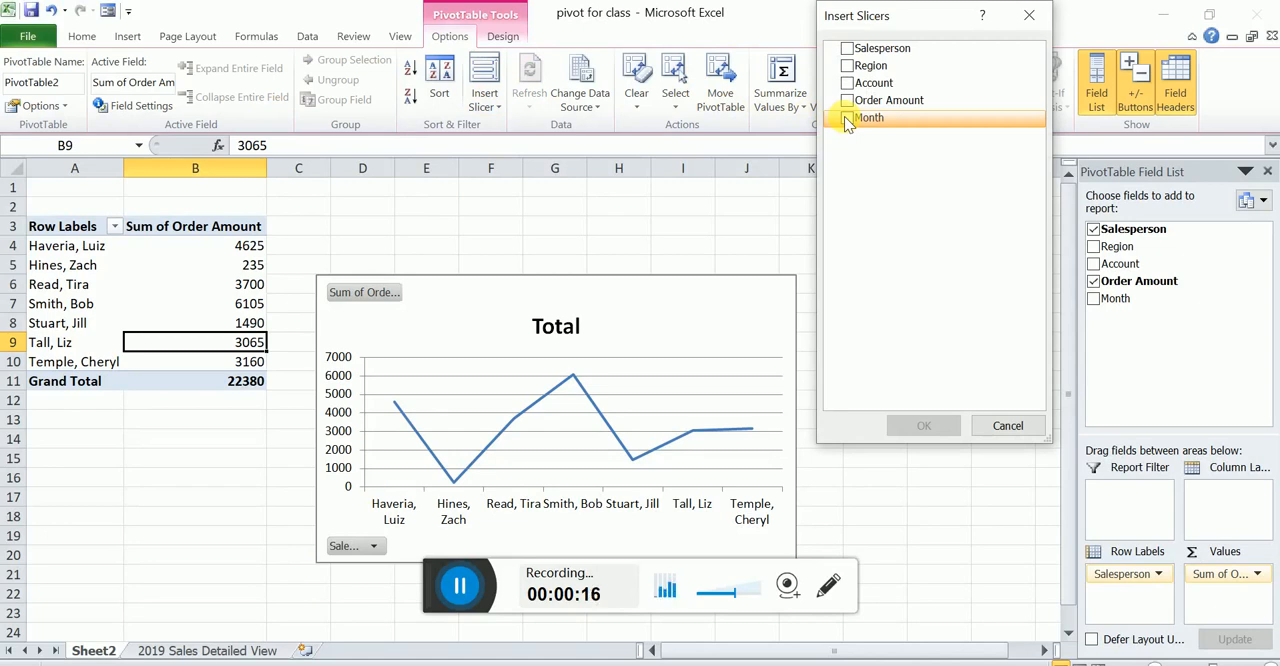
click(847, 118)
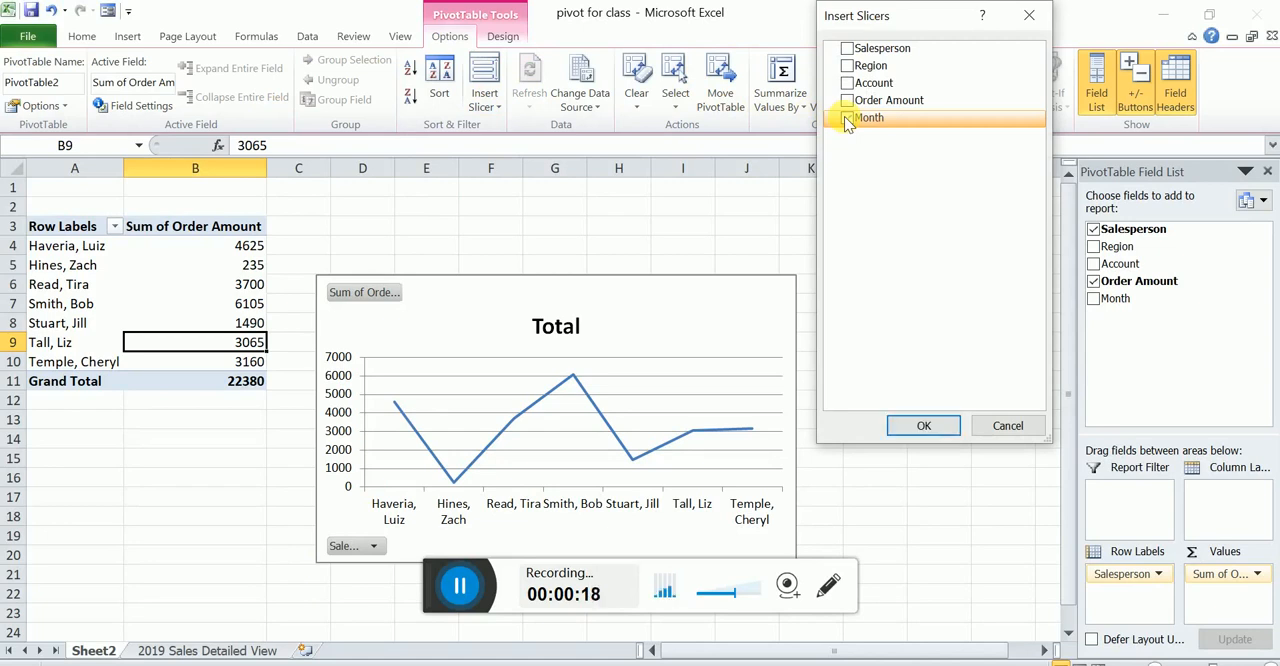
click(847, 50)
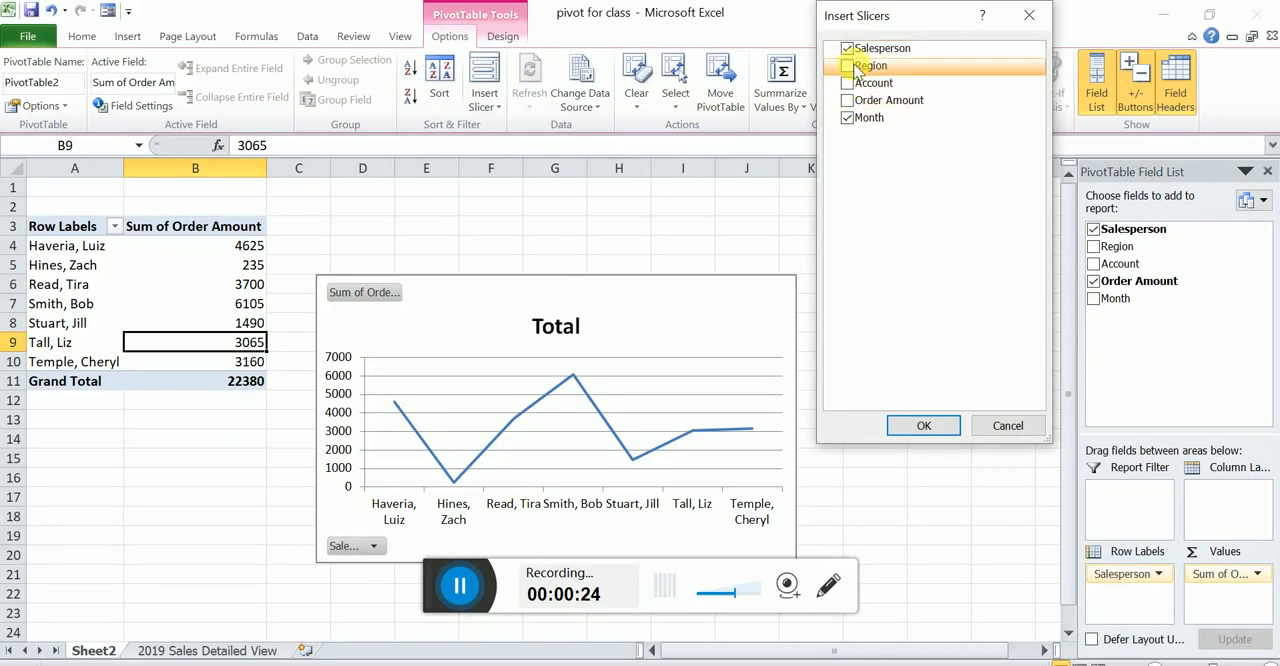
click(922, 428)
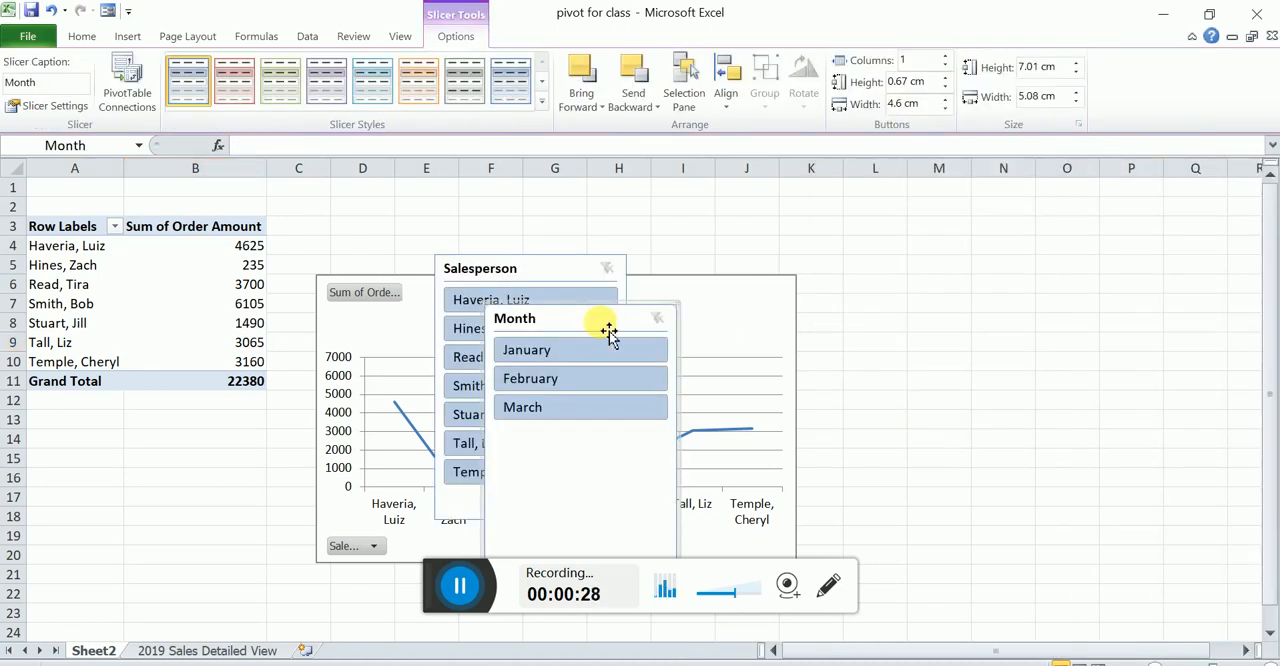
drag(603, 320, 1166, 200)
drag(540, 280, 908, 229)
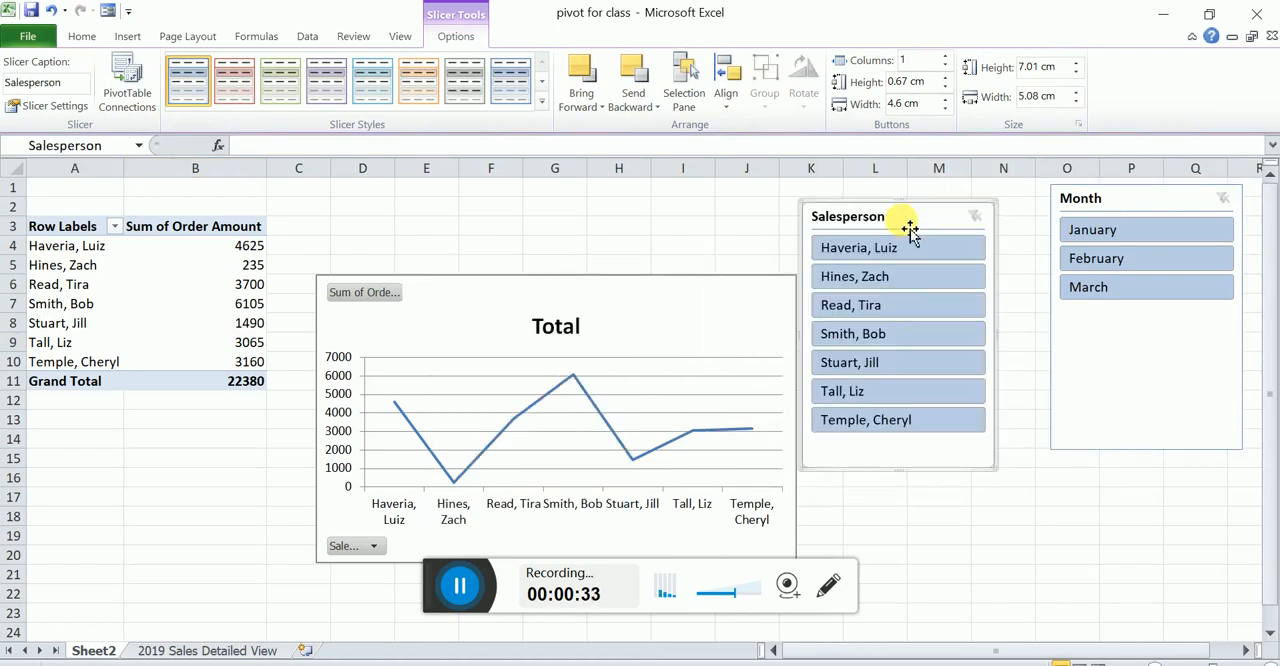
- Filter with the Month slicer by January, February and March in turn, include January together with March, and clear the month filter
click(1107, 233)
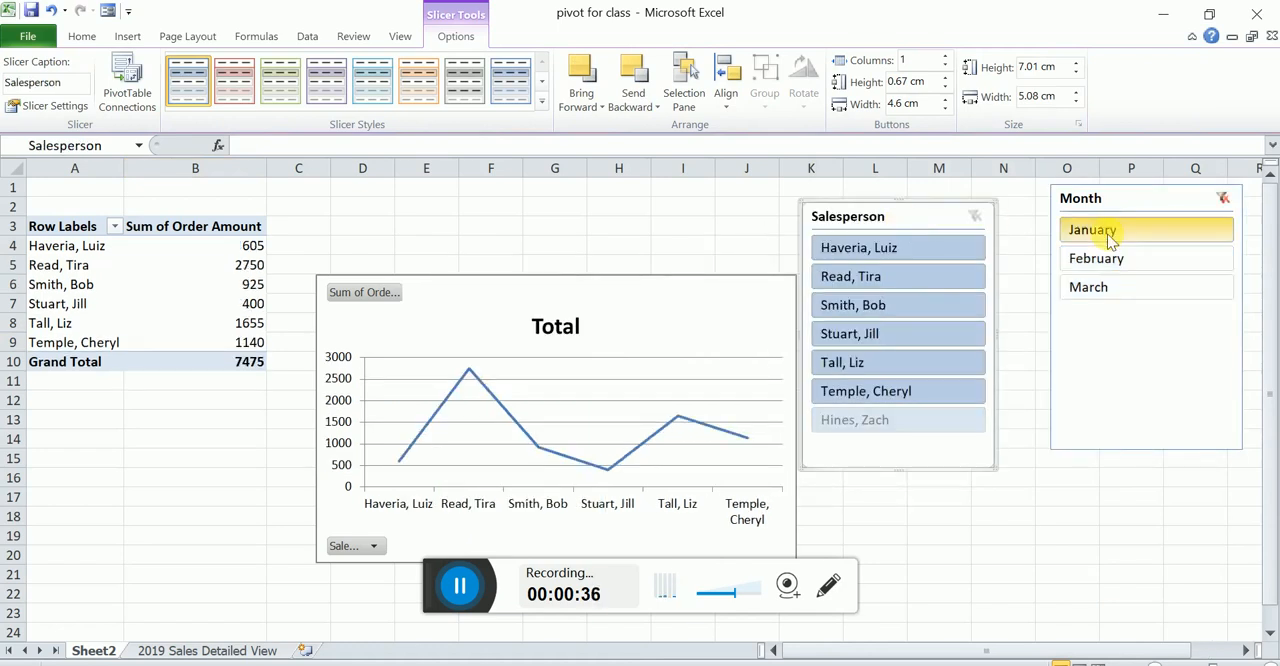
click(1099, 258)
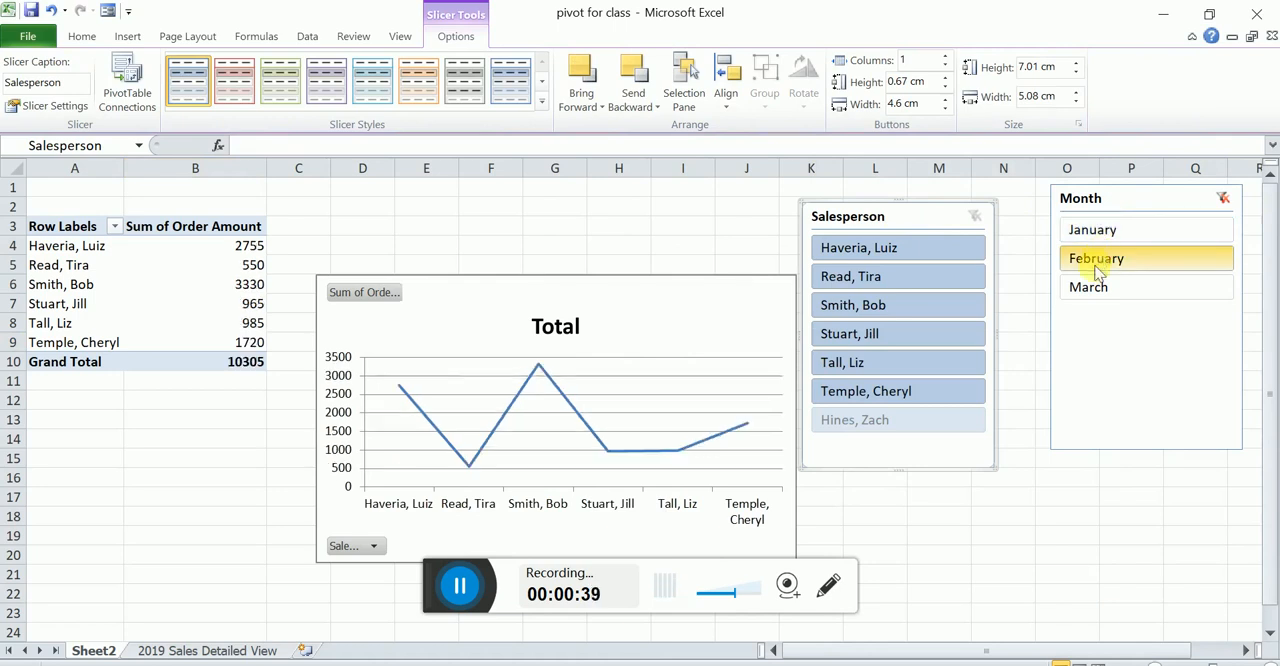
click(1092, 287)
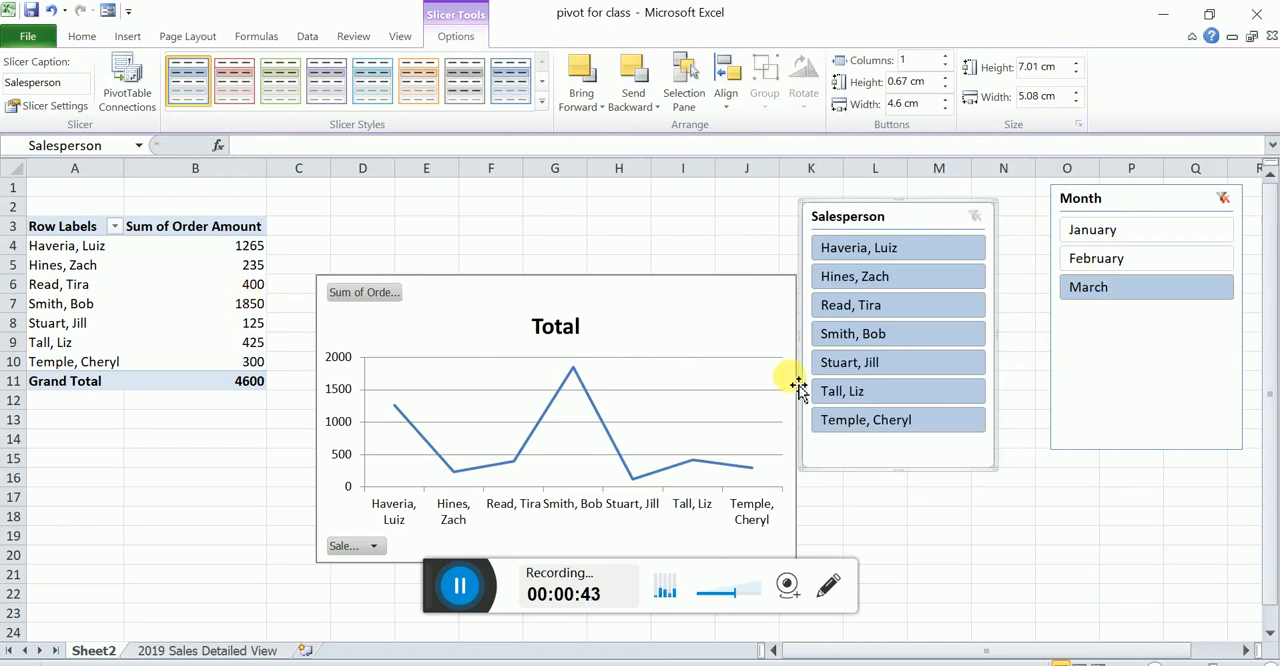
ctrl+click(1100, 234)
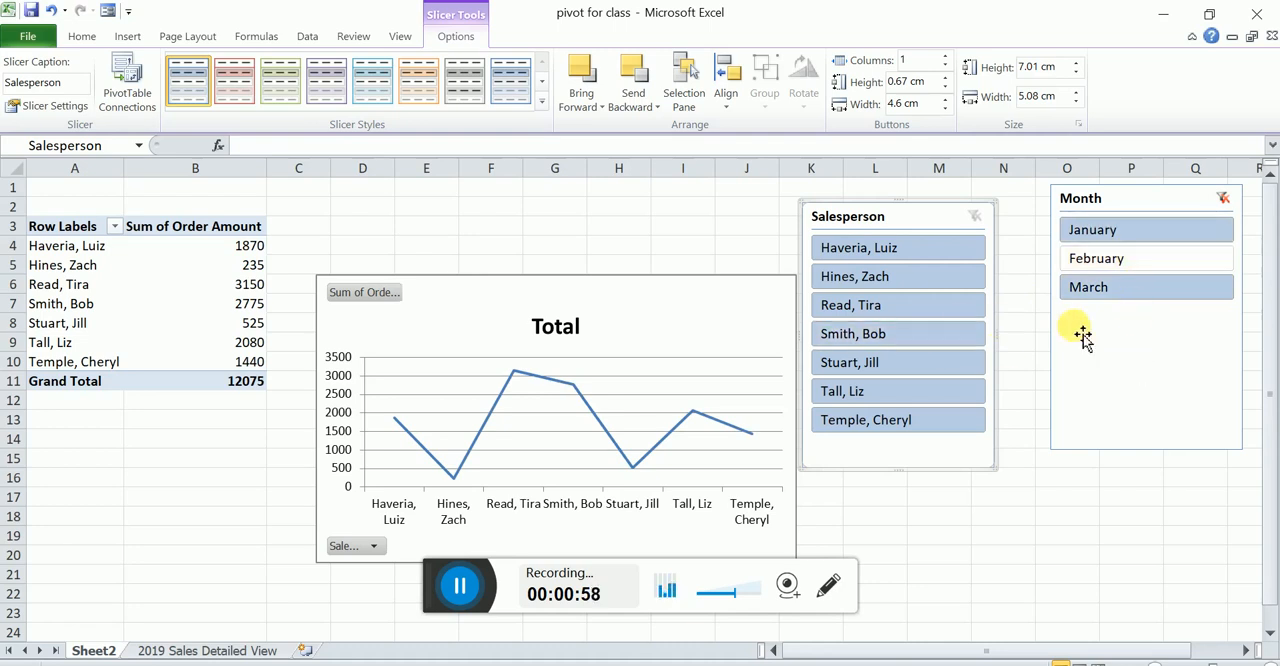
click(1224, 202)
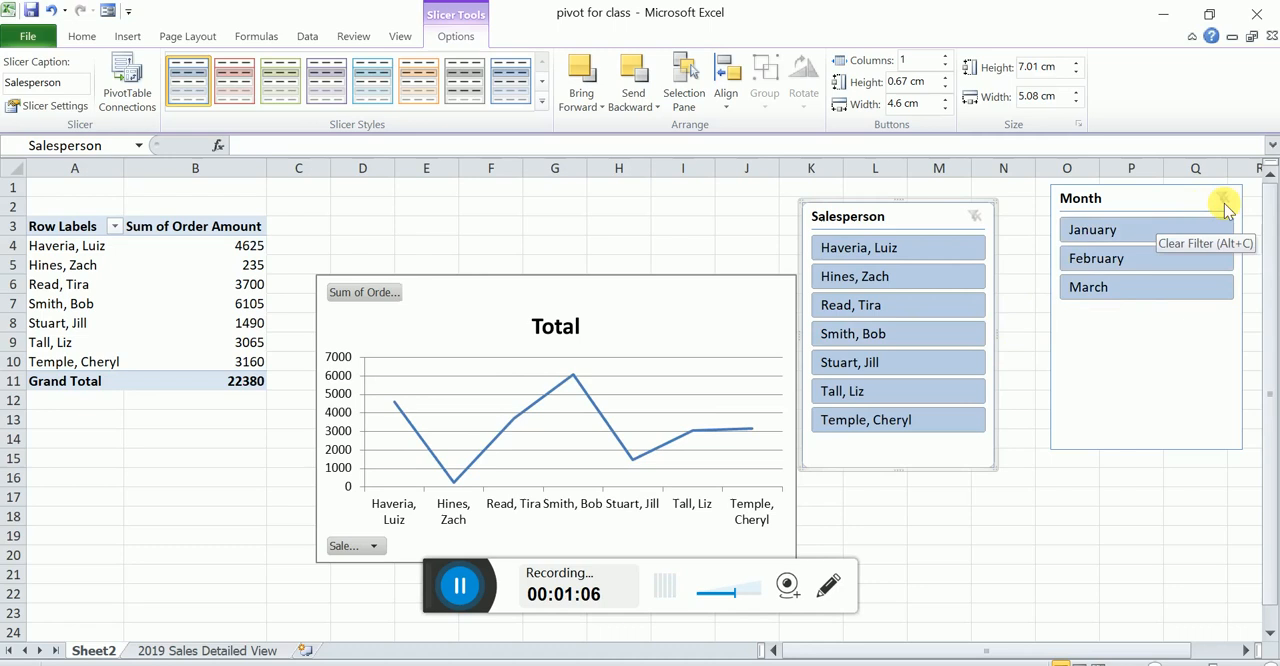
- Exclude the first three salespeople from the pivot table and chart with the Salesperson slicer
ctrl+click(912, 248)
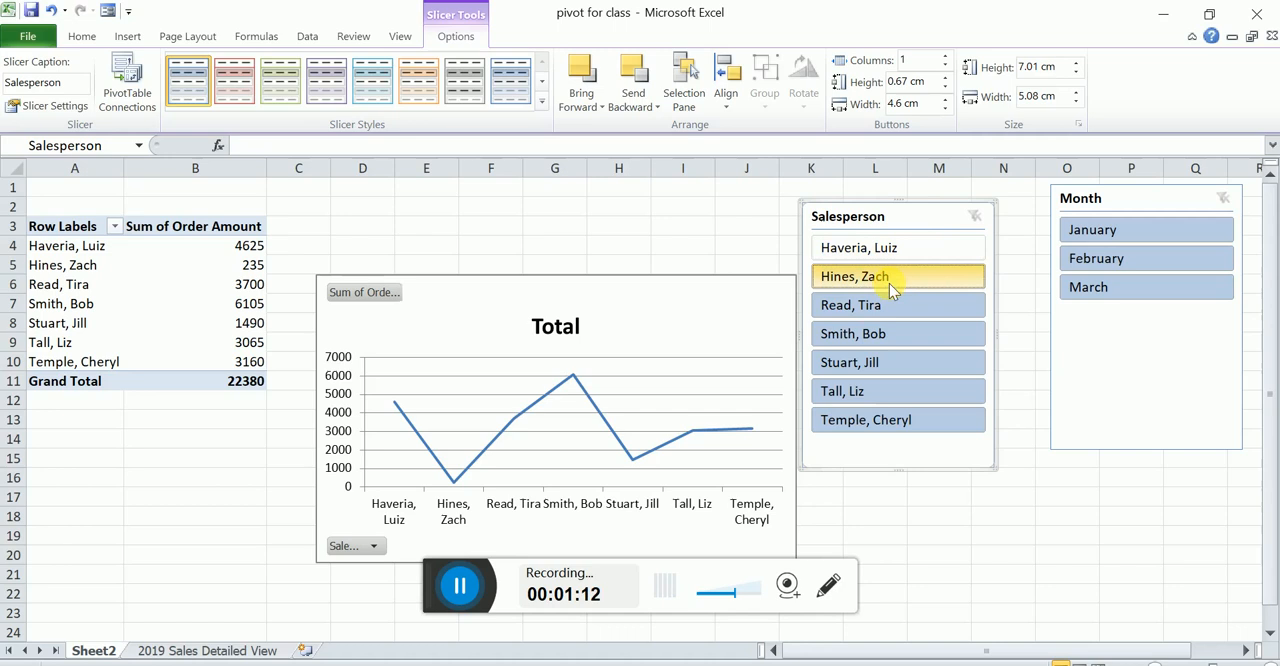
ctrl+click(889, 281)
ctrl+click(881, 301)
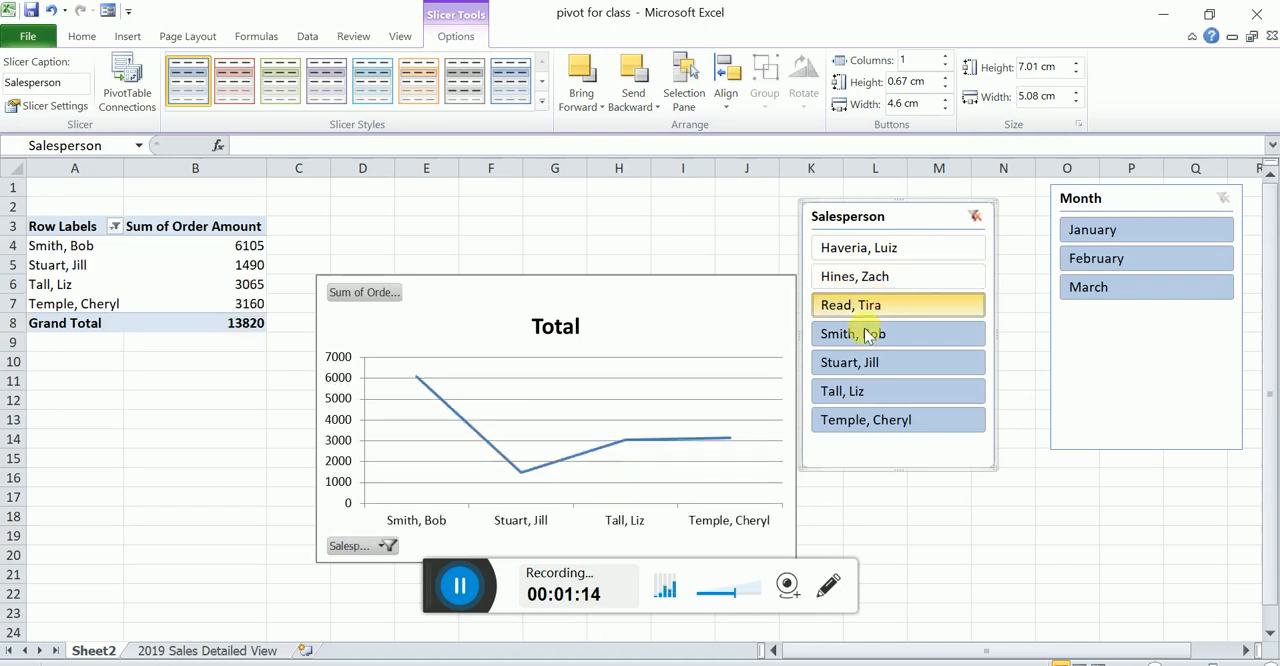